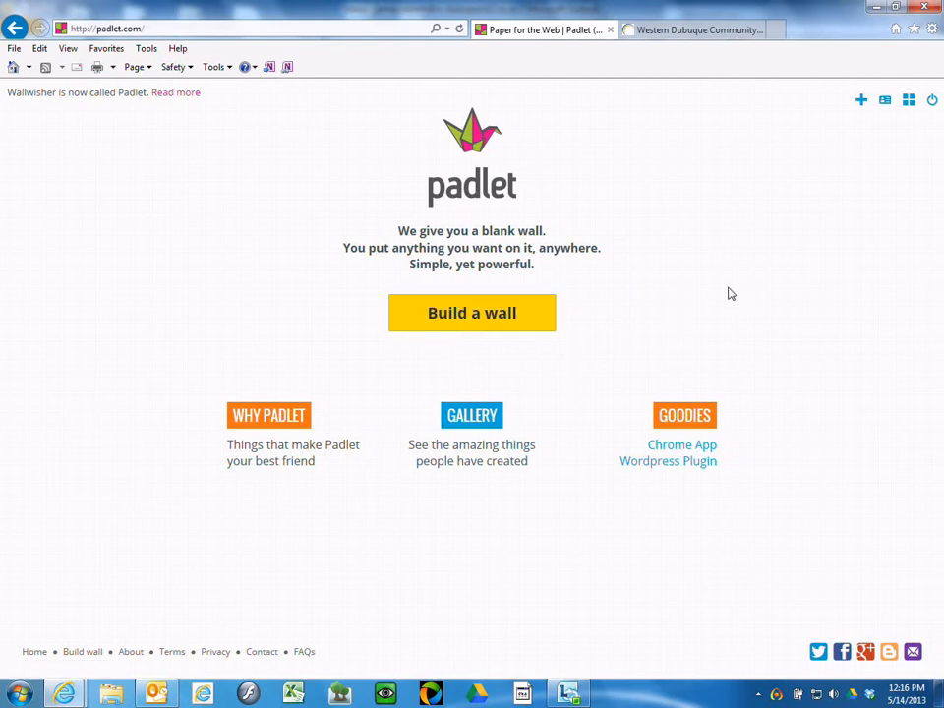
Step: Create a new blank wall with Build a wall on padlet.com
{"action": "left_click", "coordinate": [469, 322]}
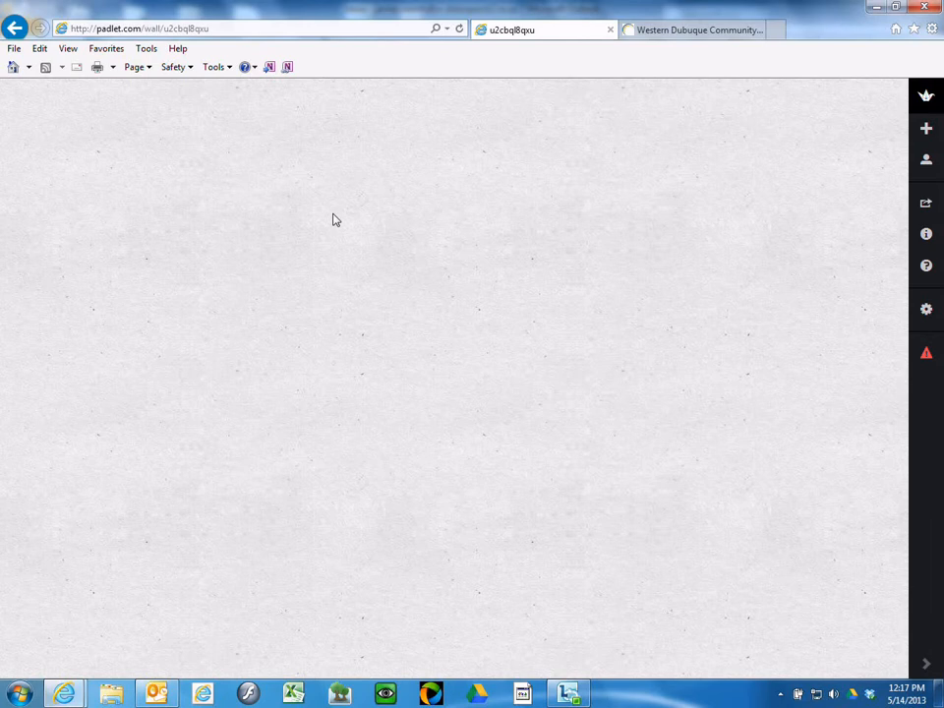
Step: Post the teacher's name with 'What was your reaction to the ending of this week's book?', placed lower
{"action": "double_click", "coordinate": [371, 233]}
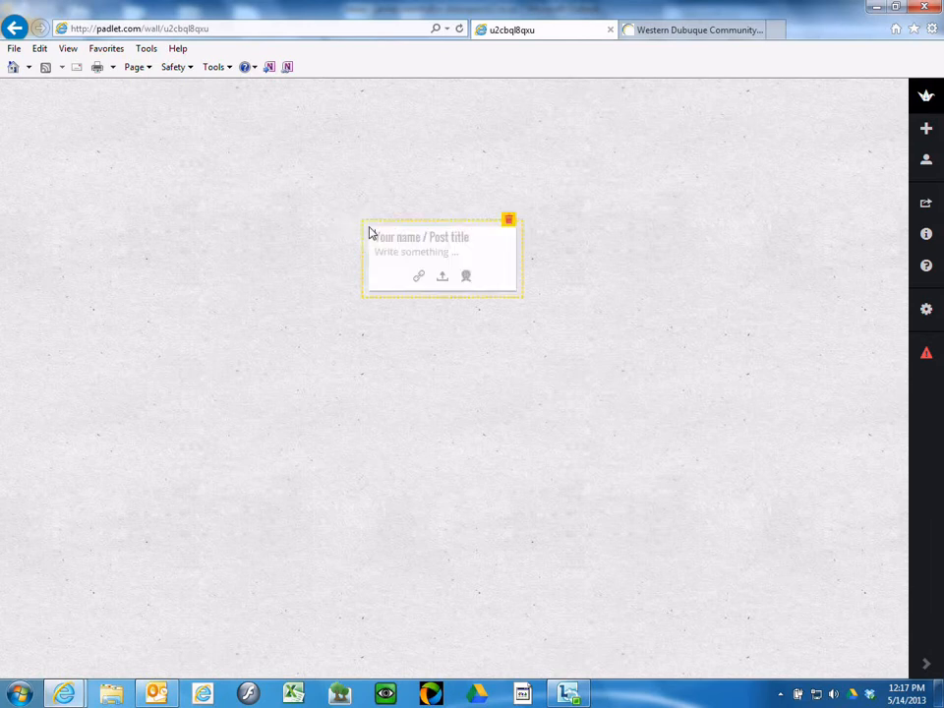
{"action": "left_click", "coordinate": [430, 237]}
{"action": "type", "text": "Mr. Roberts"}
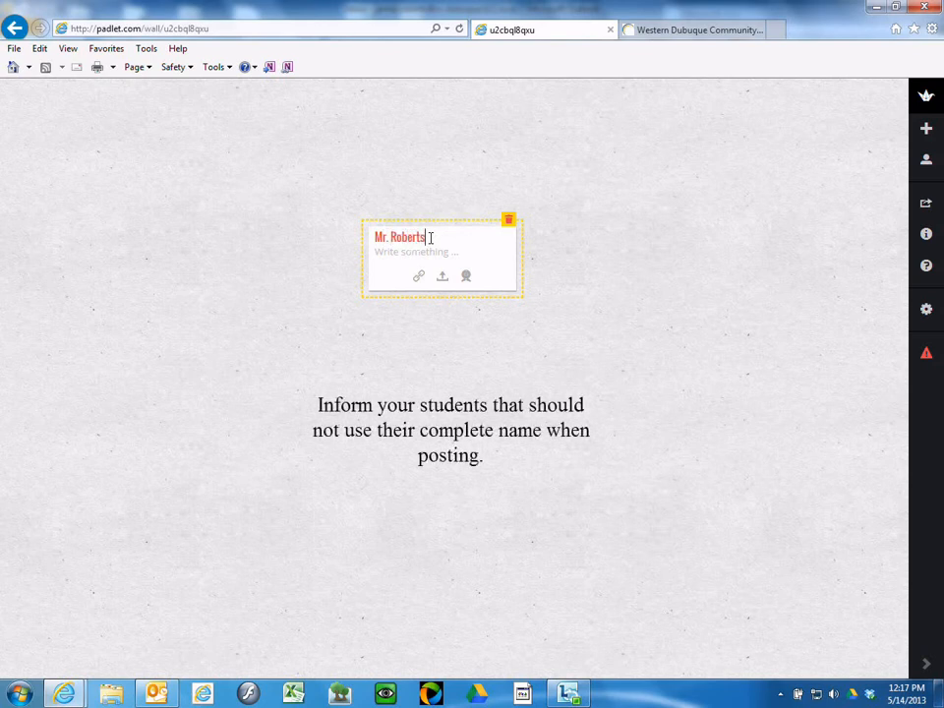
{"action": "left_click", "coordinate": [375, 254]}
{"action": "type", "text": "What was your reac"}
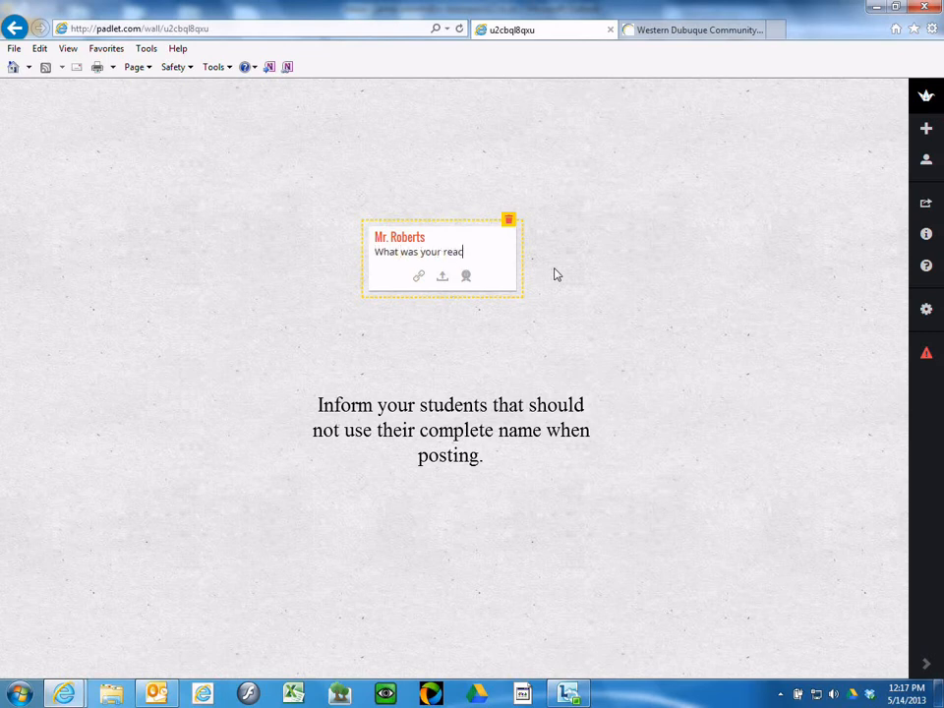
{"action": "type", "text": "tion to the"}
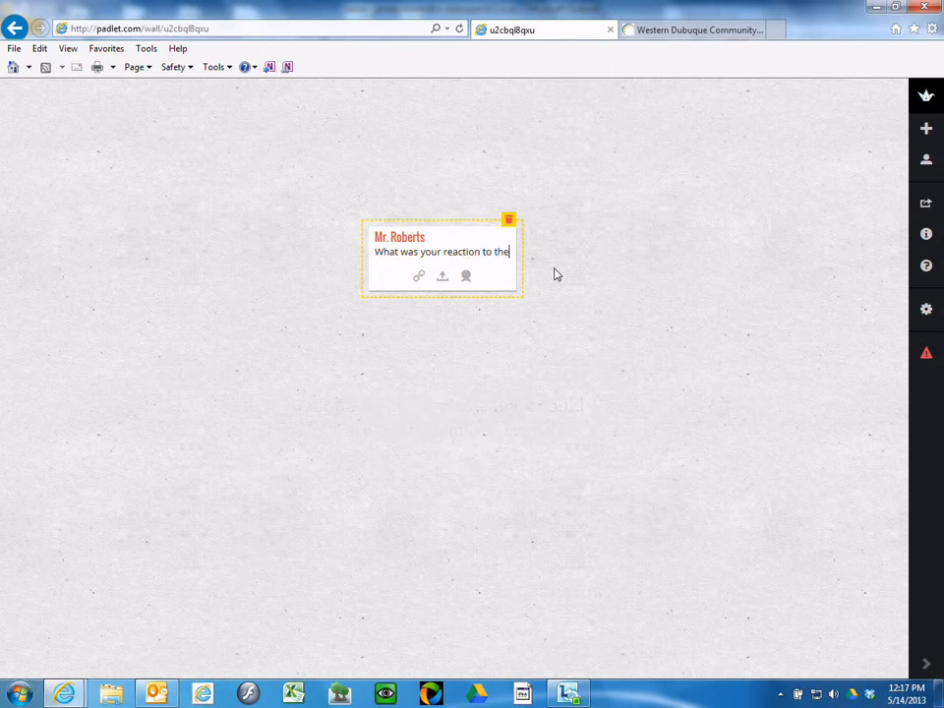
{"action": "type", "text": " ending of"}
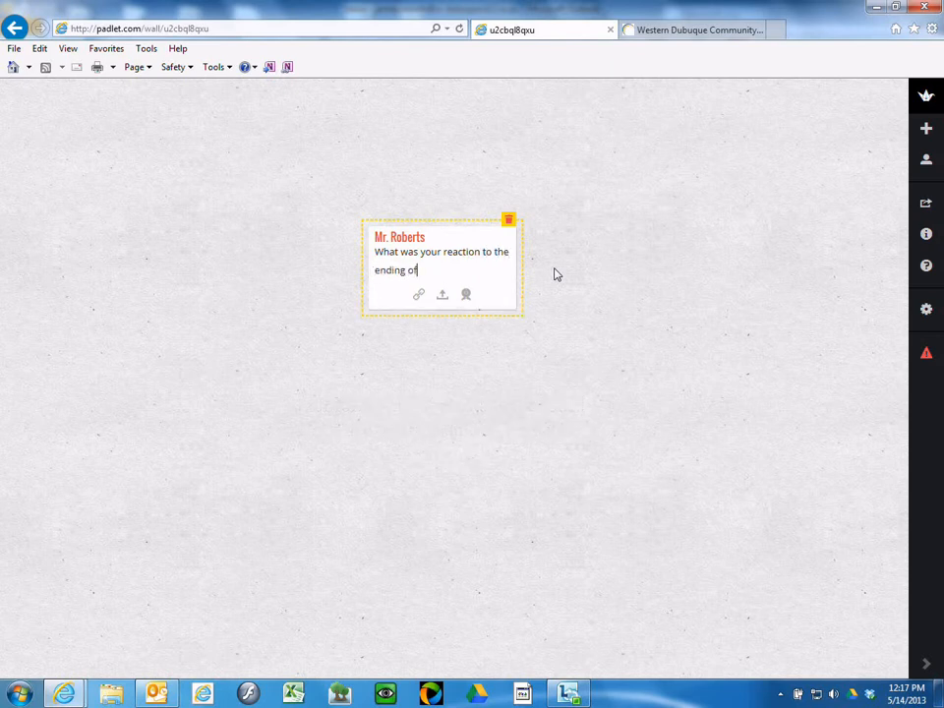
{"action": "type", "text": " this week's book?"}
{"action": "left_click", "coordinate": [581, 283]}
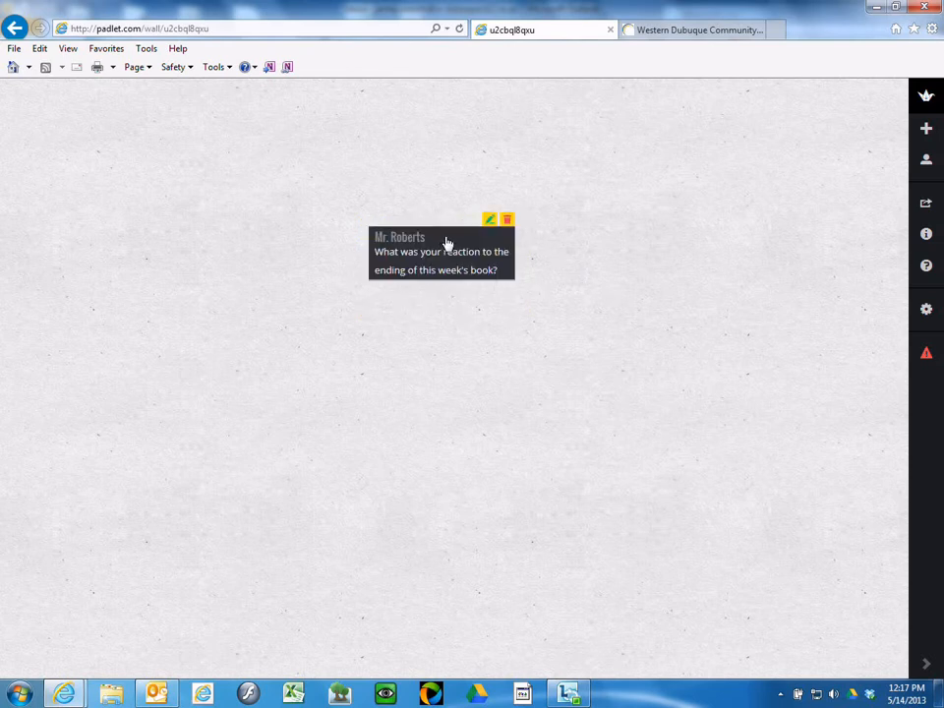
{"action": "left_click_drag", "start_coordinate": [445, 237], "coordinate": [452, 356]}
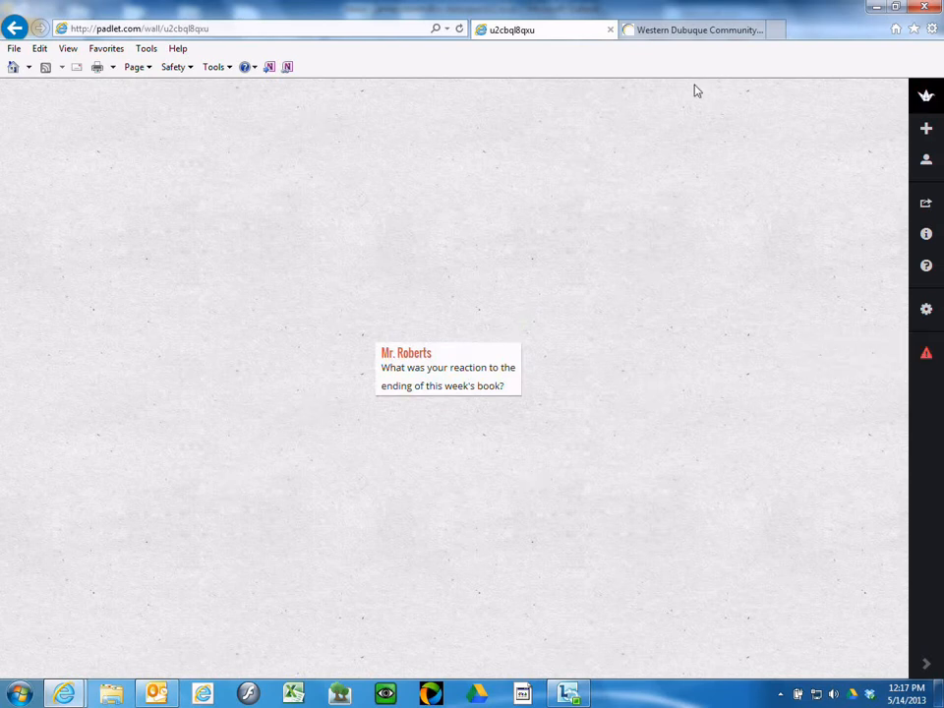
{"action": "mouse_move", "coordinate": [523, 363]}
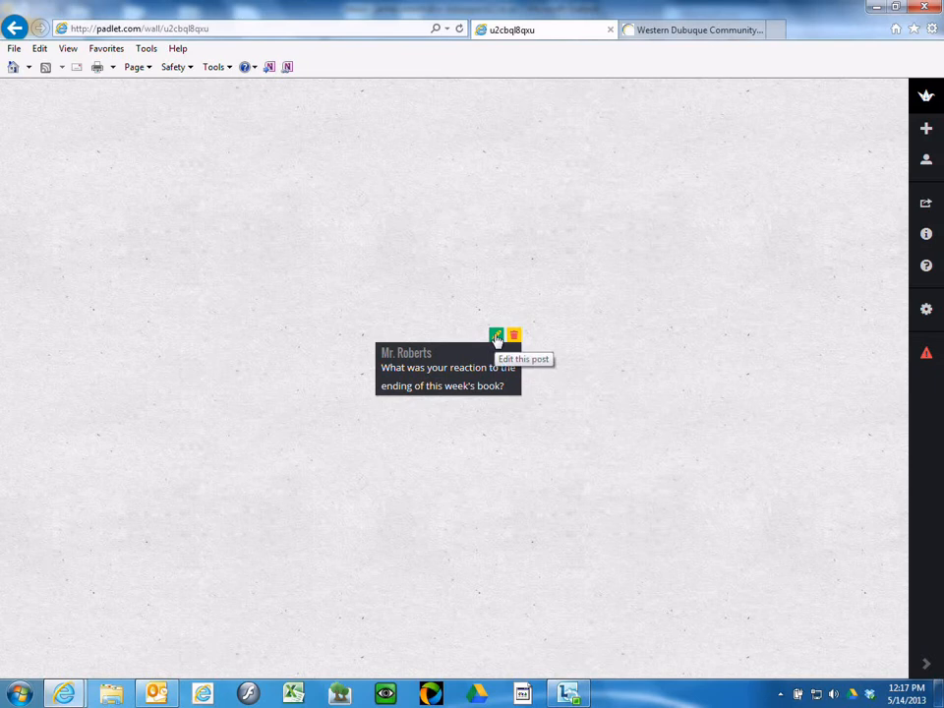
{"action": "left_click", "coordinate": [496, 339]}
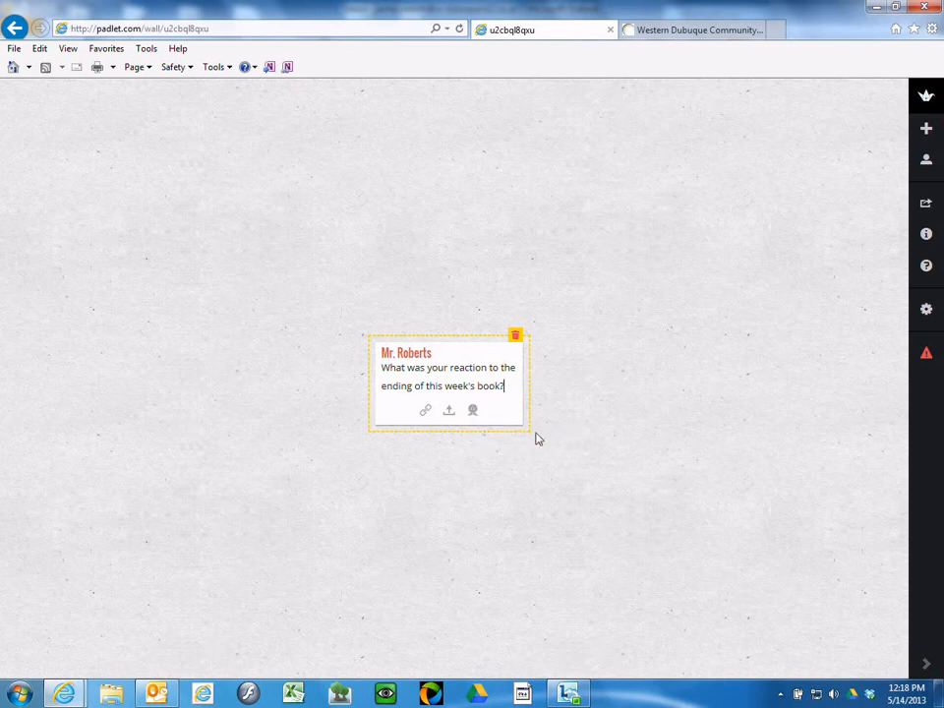
{"action": "left_click", "coordinate": [574, 435]}
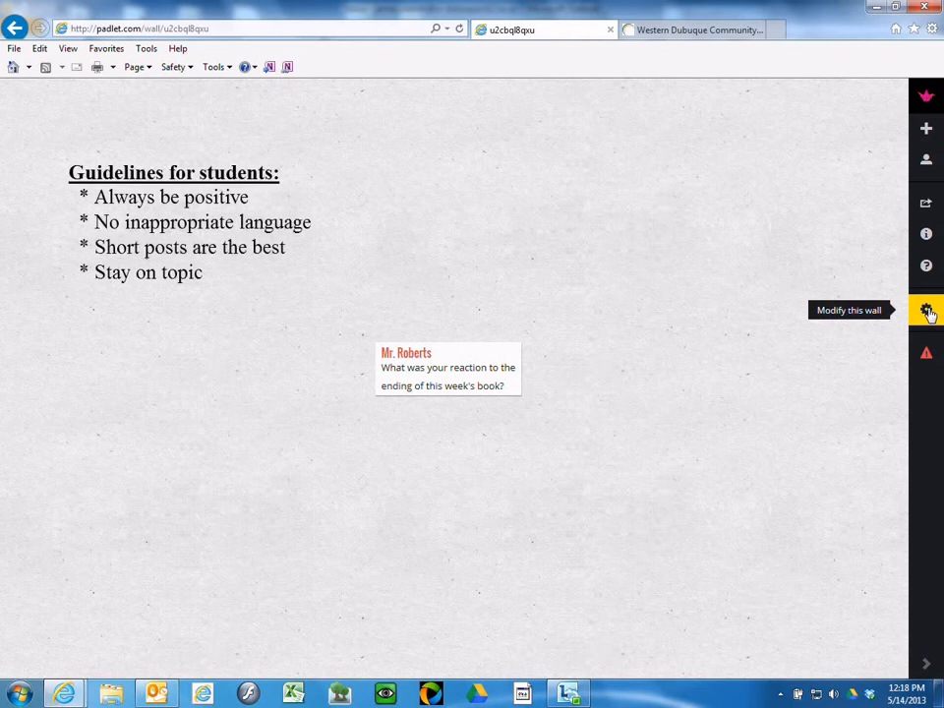
Step: Keep Hidden Link on Can Write, enable Moderate posts, and submit the privacy settings
{"action": "left_click", "coordinate": [926, 310]}
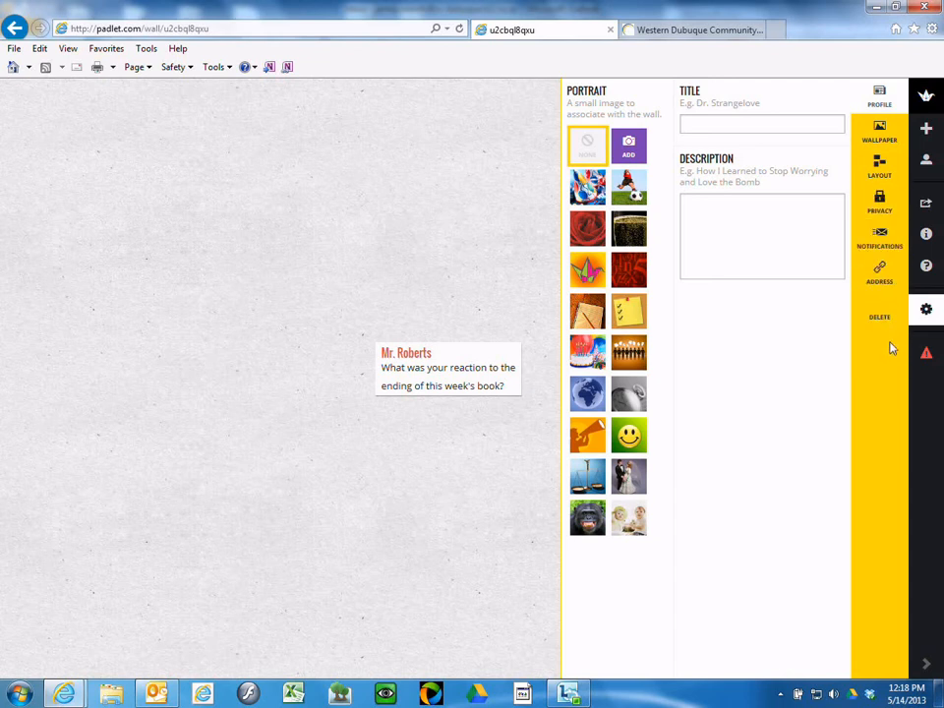
{"action": "left_click", "coordinate": [881, 203]}
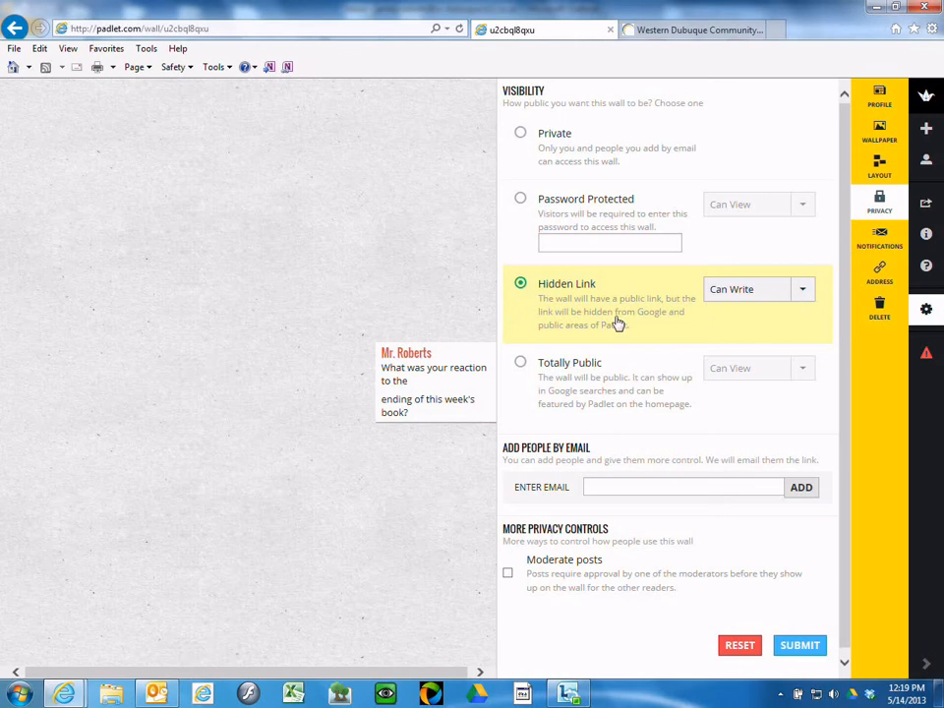
{"action": "left_click", "coordinate": [802, 293]}
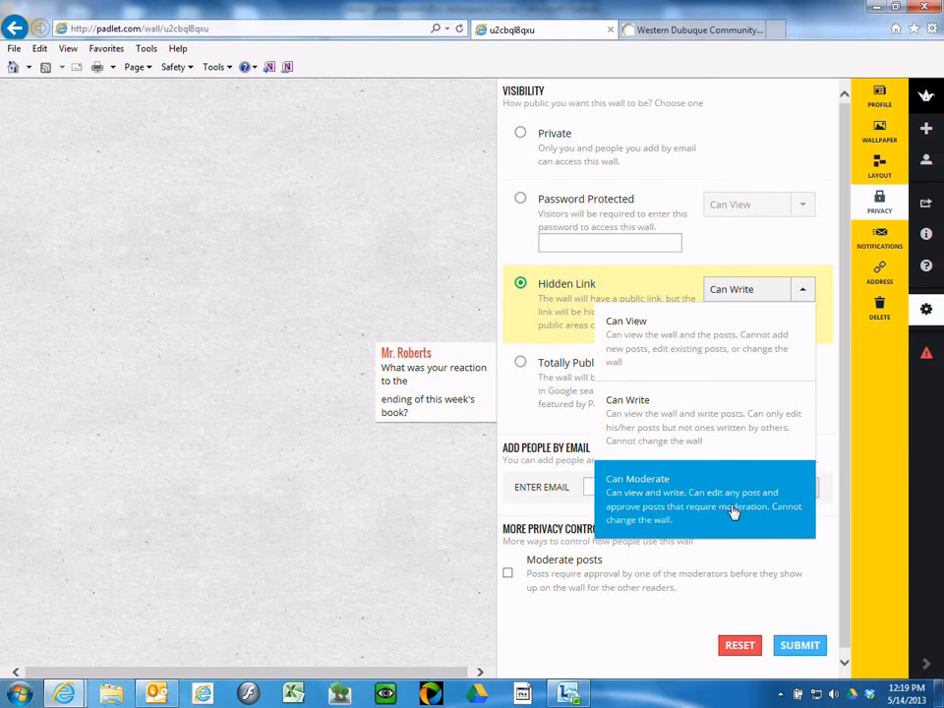
{"action": "left_click", "coordinate": [677, 420]}
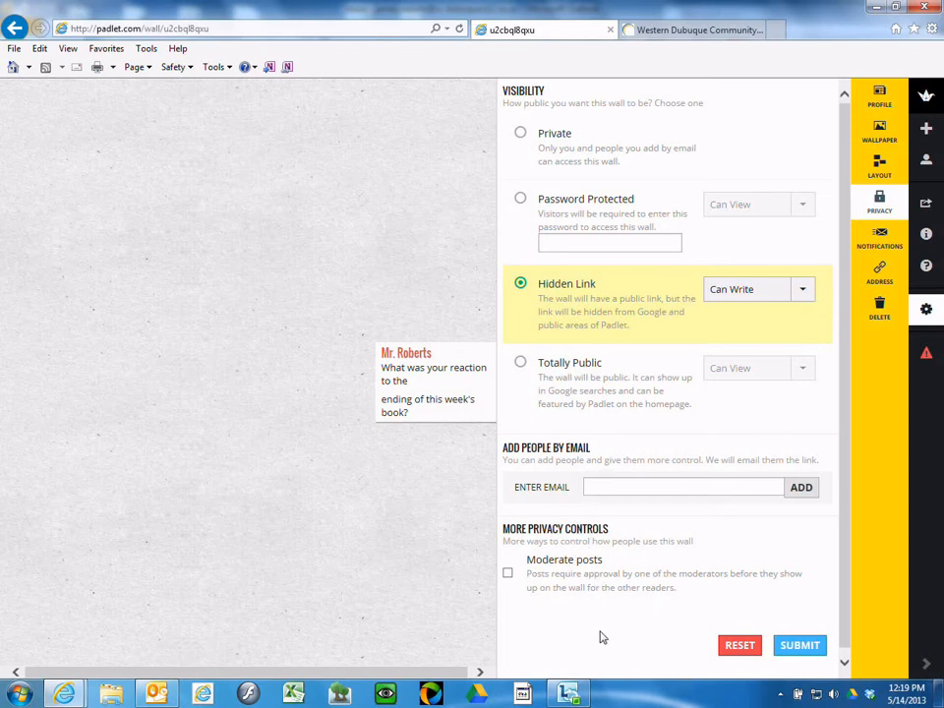
{"action": "scroll", "coordinate": [580, 630], "scroll_direction": "down", "scroll_amount": 1}
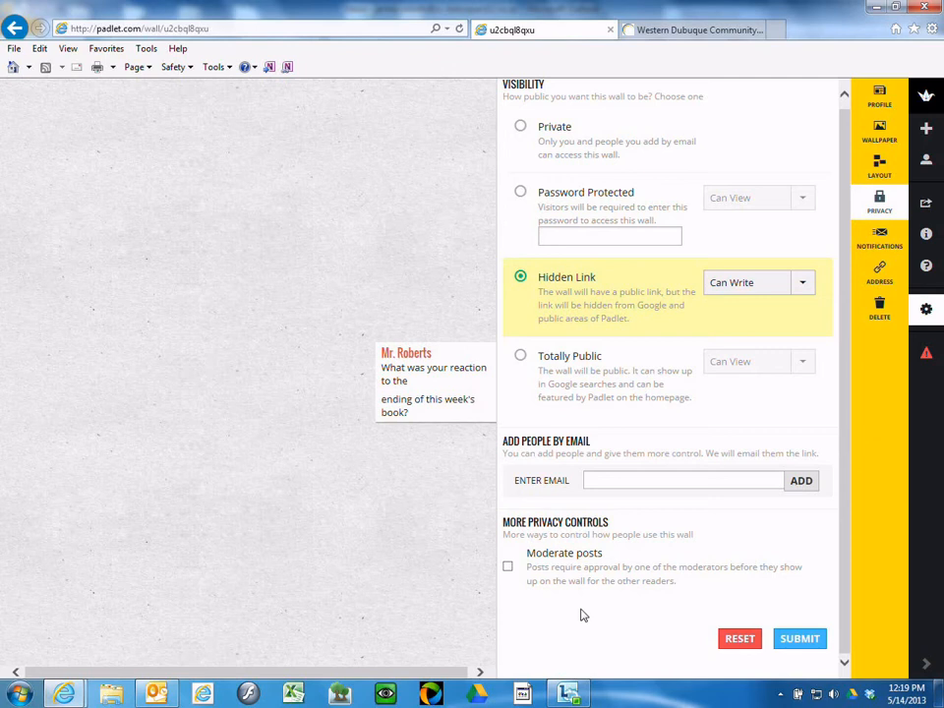
{"action": "left_click", "coordinate": [507, 568]}
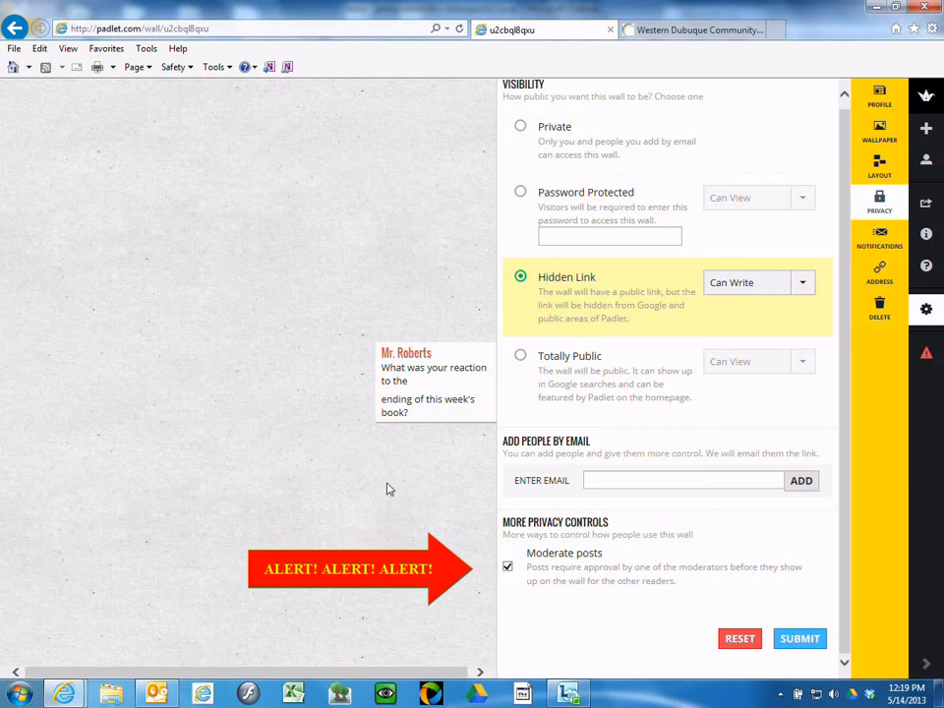
{"action": "left_click", "coordinate": [800, 639]}
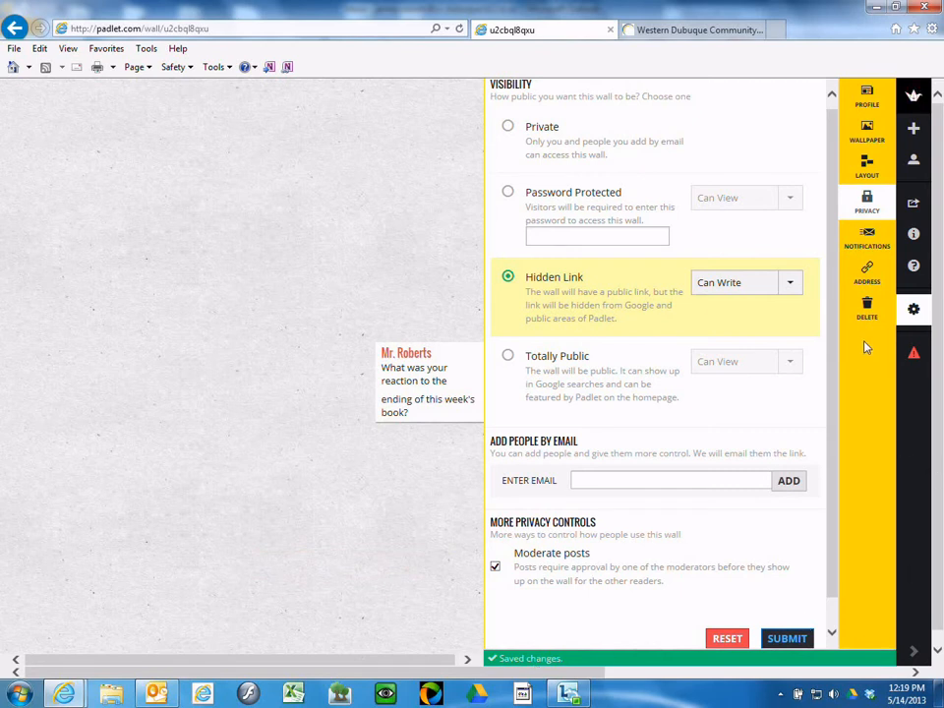
Step: Switch the wall layout to Stream, then back to Freeform
{"action": "left_click", "coordinate": [880, 167]}
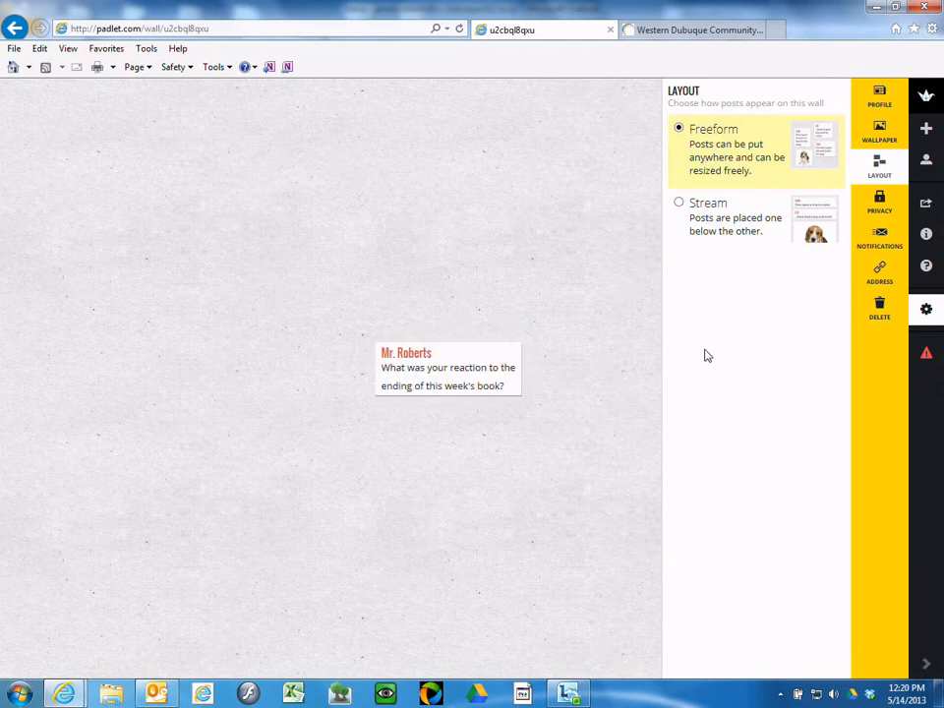
{"action": "left_click", "coordinate": [679, 204]}
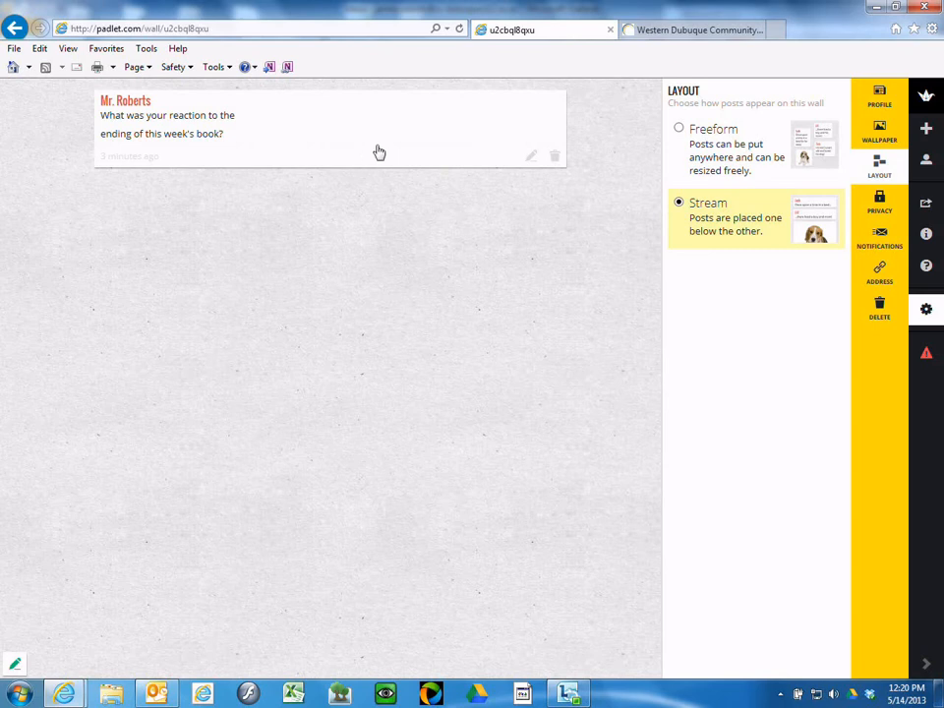
{"action": "left_click", "coordinate": [680, 133]}
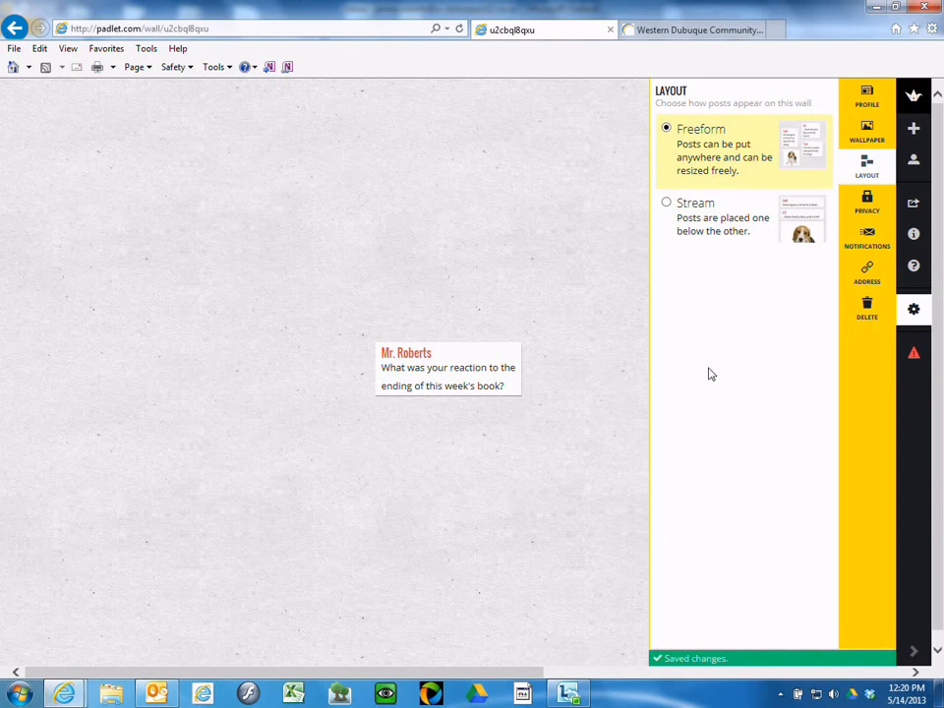
Step: Preview the Bricks and Paper wallpapers, then apply Sand as the wall background
{"action": "left_click", "coordinate": [870, 136]}
{"action": "left_click_drag", "start_coordinate": [843, 260], "coordinate": [847, 468]}
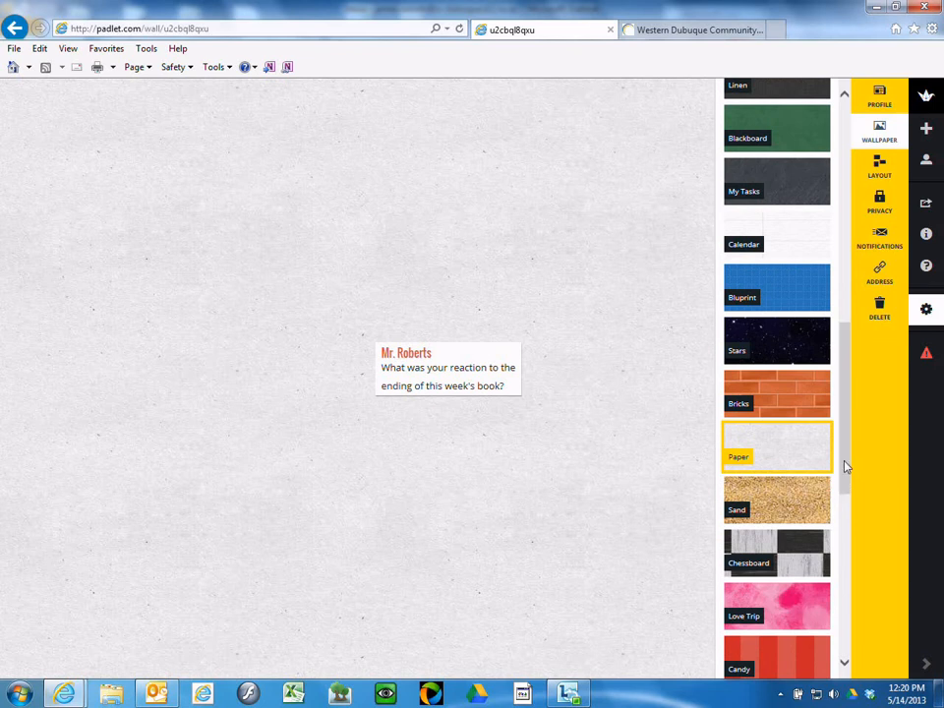
{"action": "left_click", "coordinate": [784, 397]}
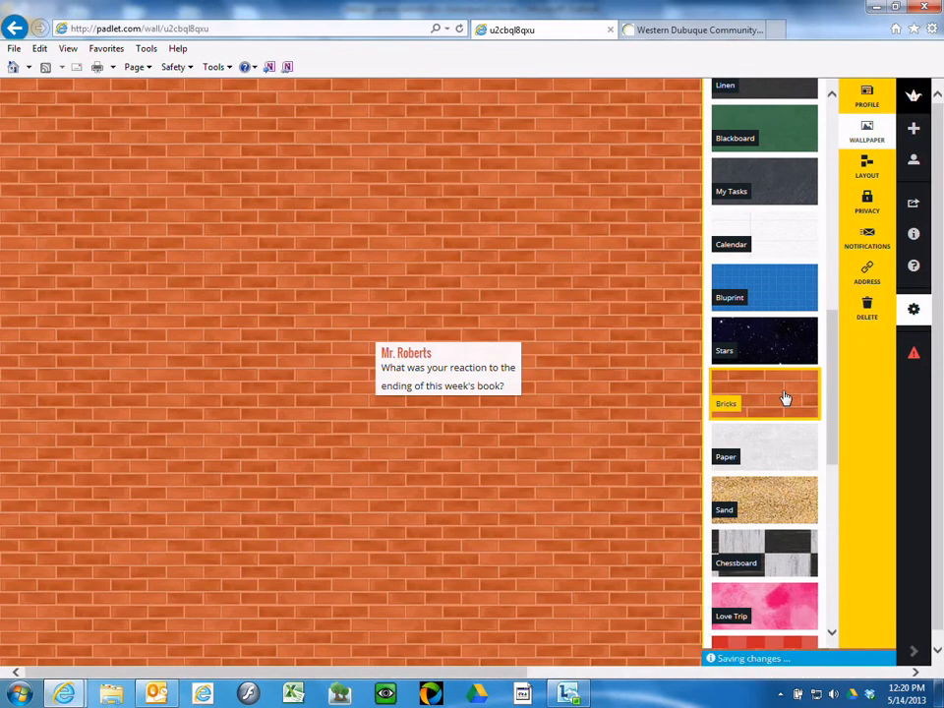
{"action": "left_click", "coordinate": [784, 449]}
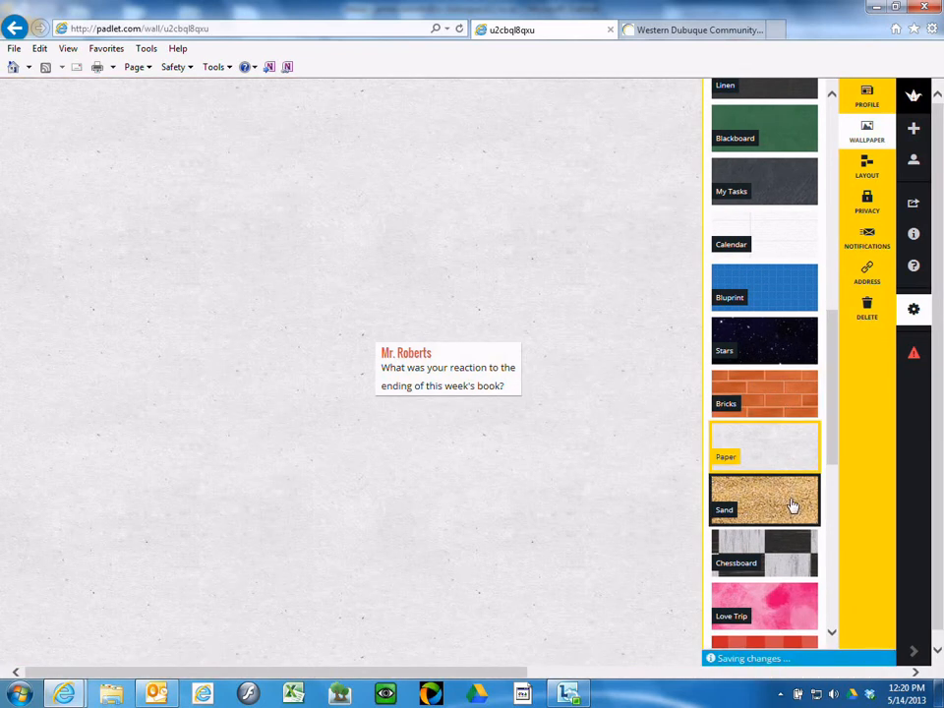
{"action": "left_click", "coordinate": [793, 505]}
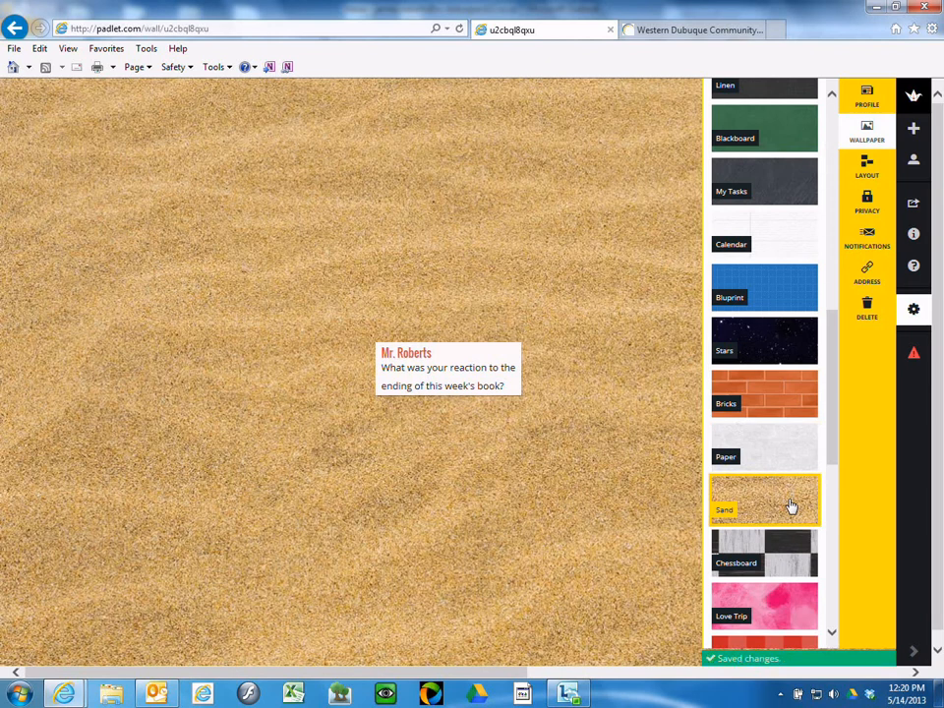
{"action": "left_click_drag", "start_coordinate": [834, 424], "coordinate": [815, 196]}
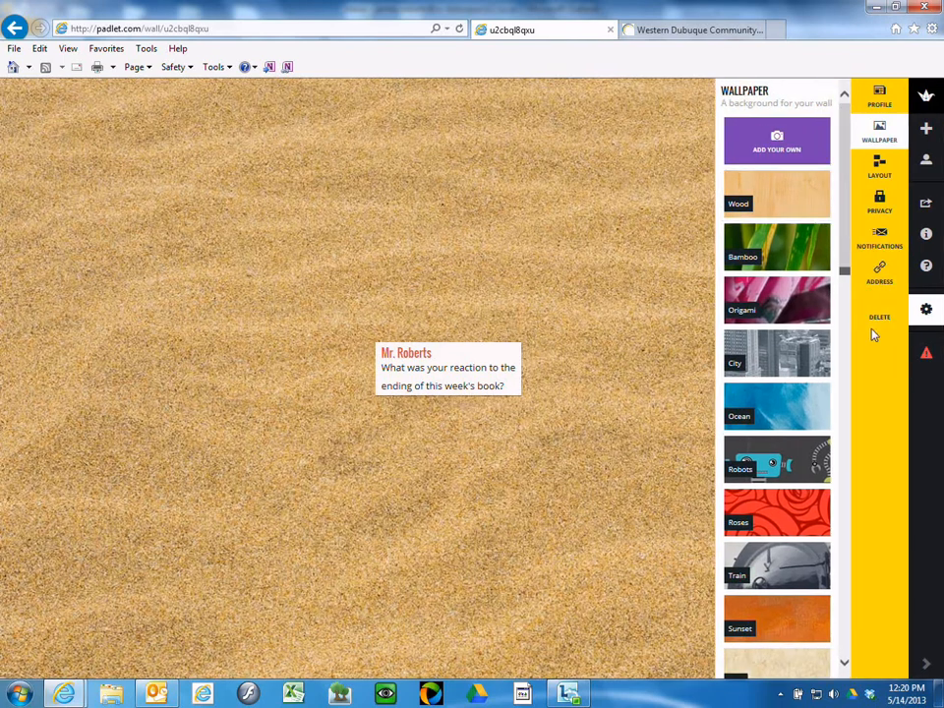
Step: Show the Notifications settings, leaving the once-a-day new-post email alert off
{"action": "left_click", "coordinate": [879, 277]}
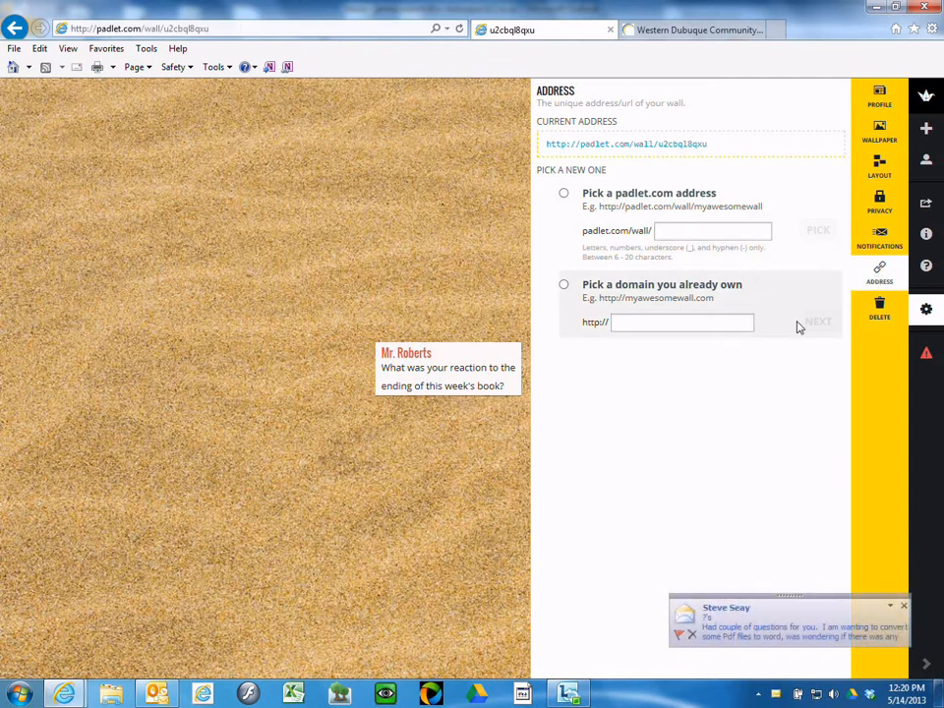
{"action": "left_click", "coordinate": [904, 607]}
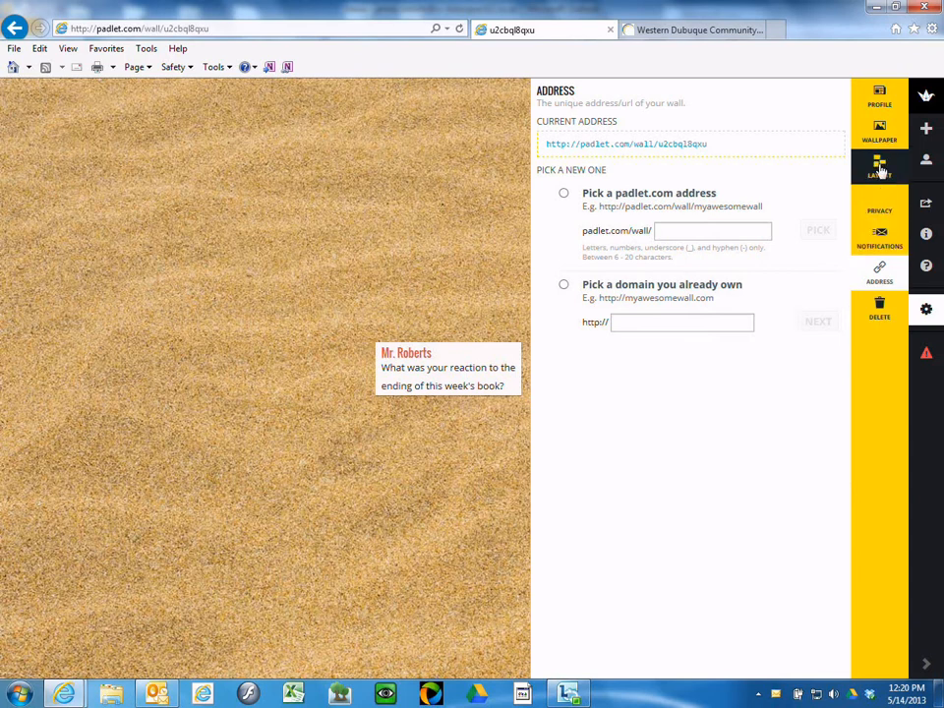
{"action": "left_click", "coordinate": [882, 237]}
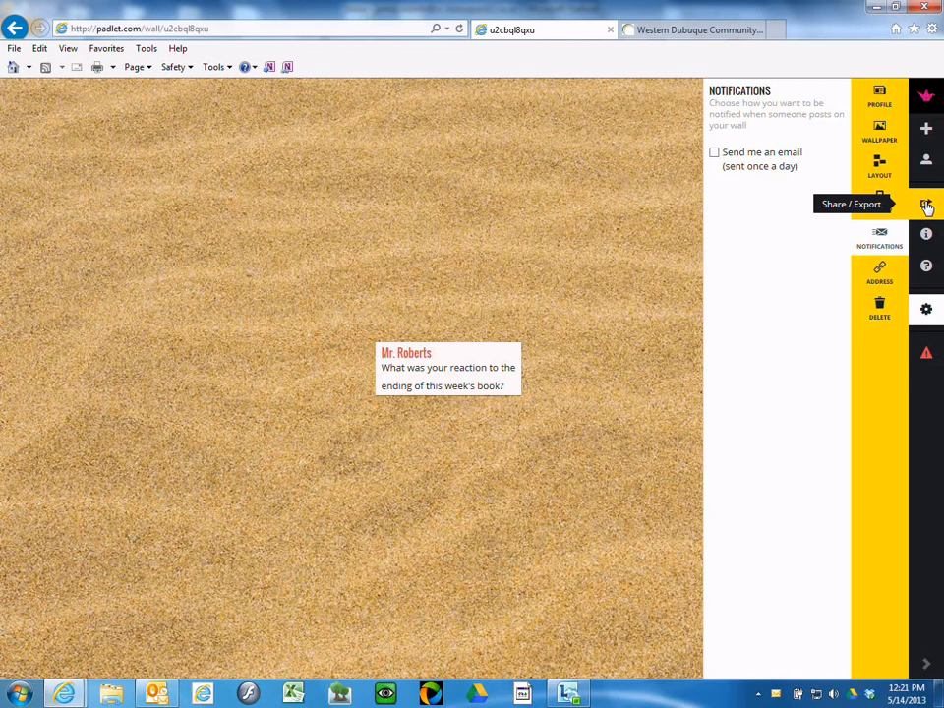
Step: From Share/Export, start an email message carrying the wall's link
{"action": "left_click", "coordinate": [926, 206]}
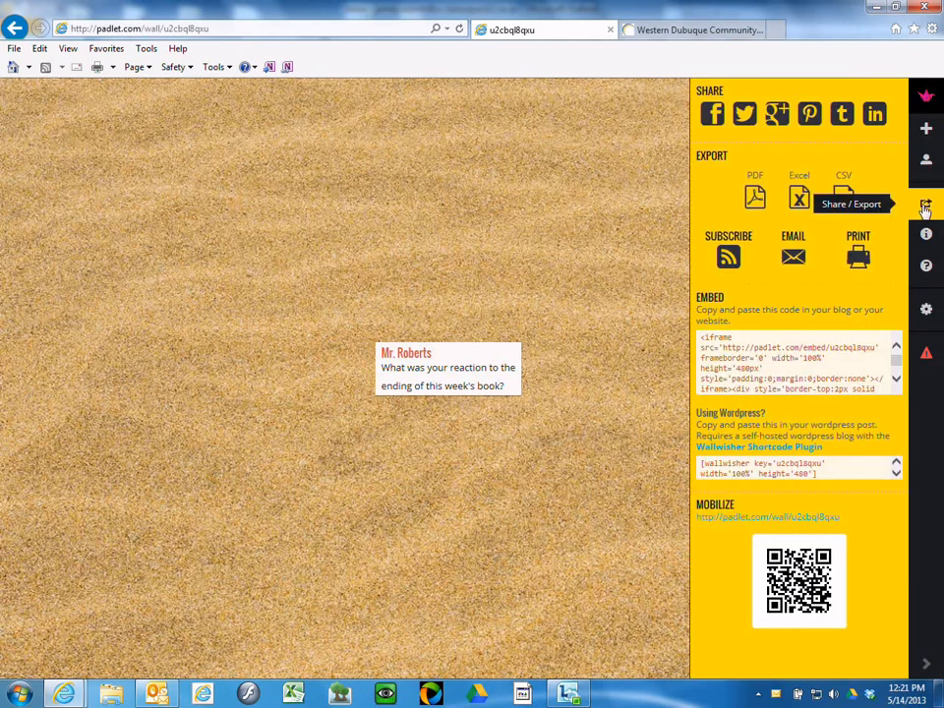
{"action": "left_click", "coordinate": [794, 259]}
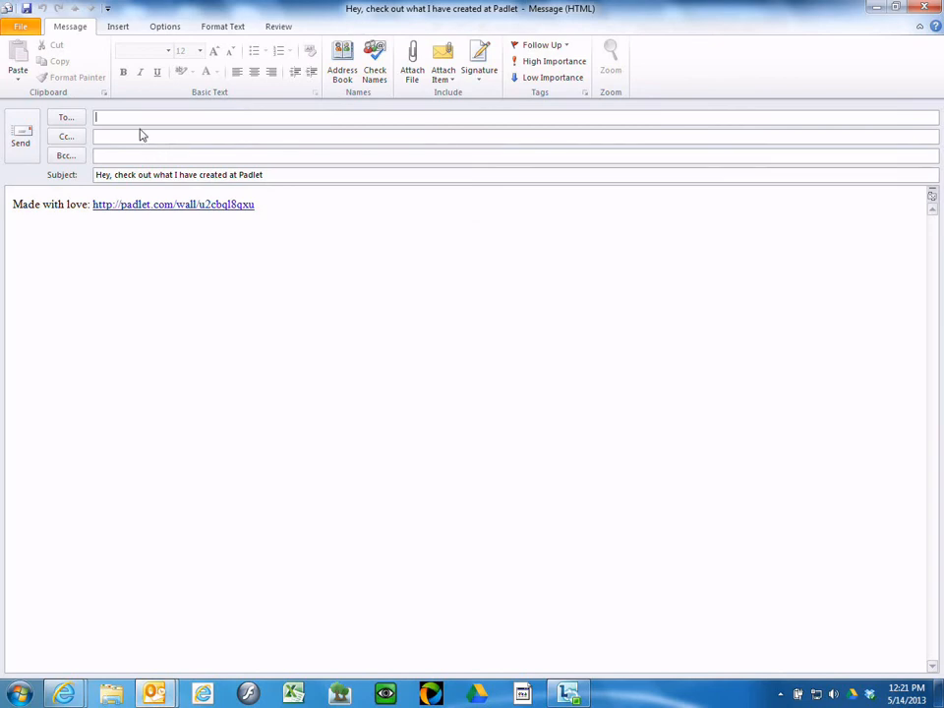
Step: Address the prefilled Padlet email to the suggested contact and send it
{"action": "type", "text": "J"}
{"action": "left_click", "coordinate": [192, 136]}
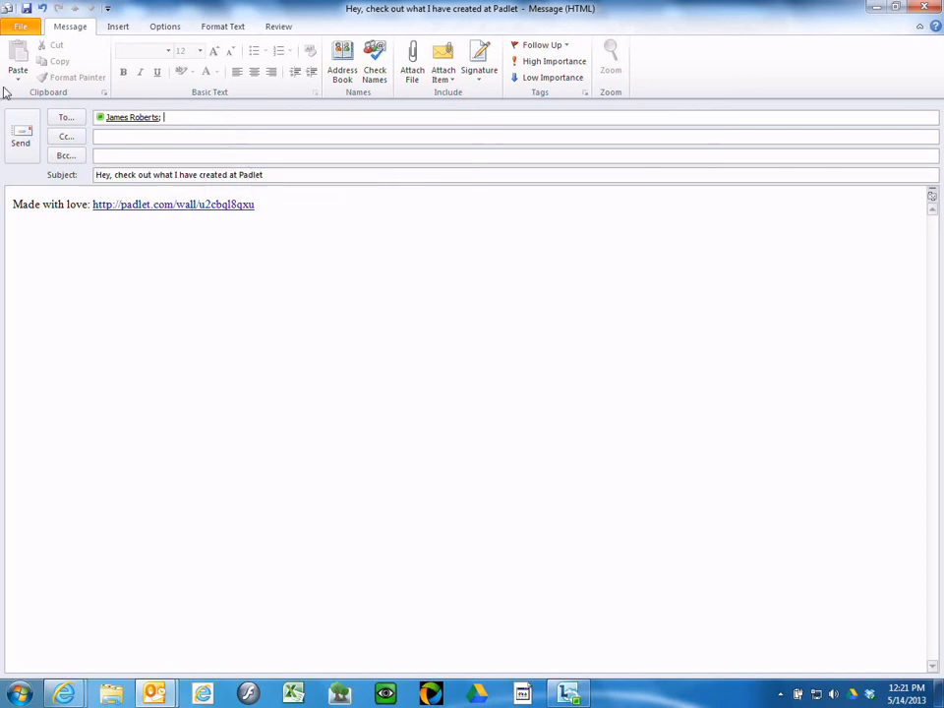
{"action": "left_click", "coordinate": [22, 137]}
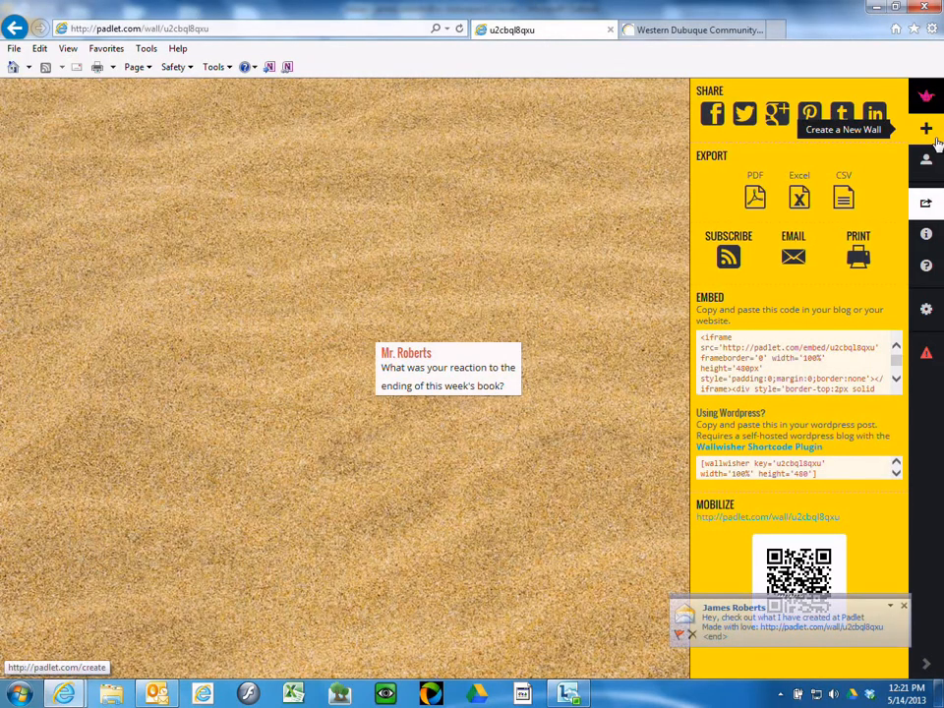
Step: Go to the Padlet home page and log out of the teacher's account
{"action": "left_click", "coordinate": [925, 100]}
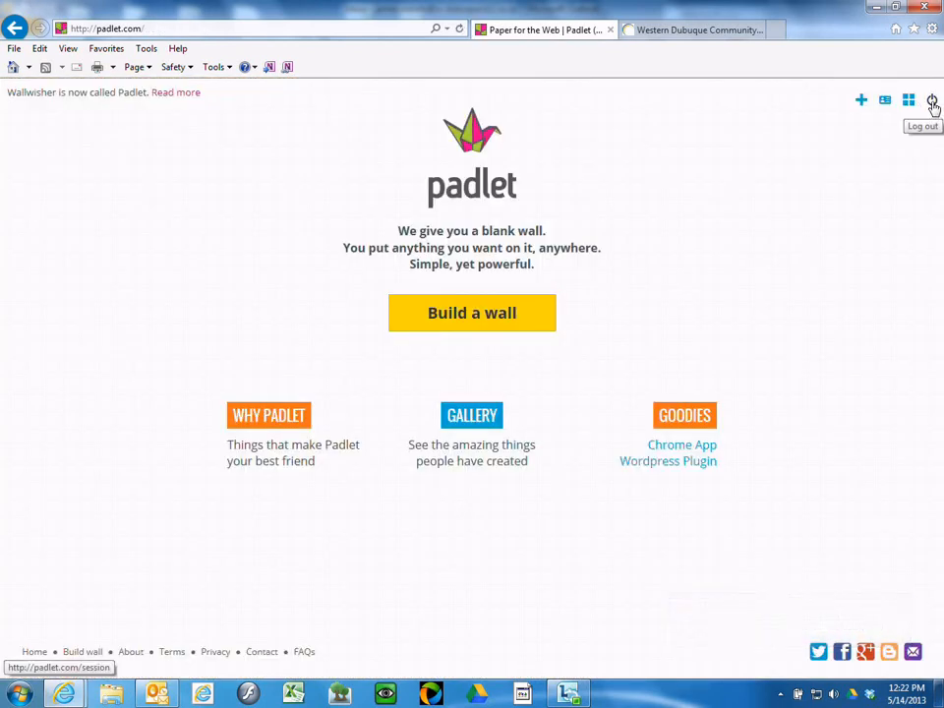
{"action": "left_click", "coordinate": [934, 103]}
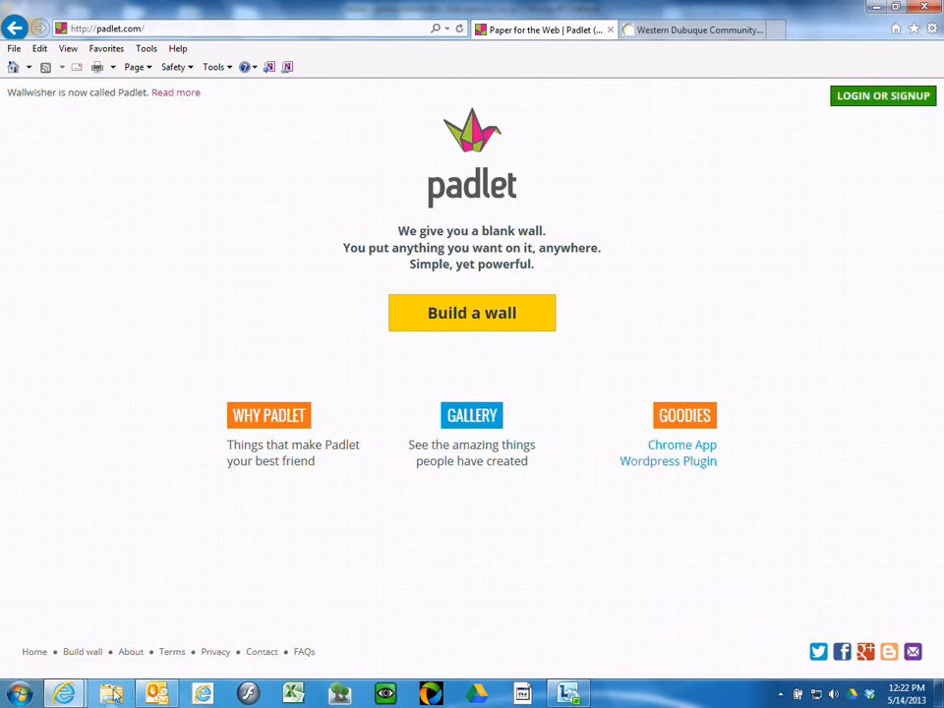
Step: Open the newest Padlet email in the Outlook inbox and follow its padlet.com link
{"action": "left_click", "coordinate": [157, 694]}
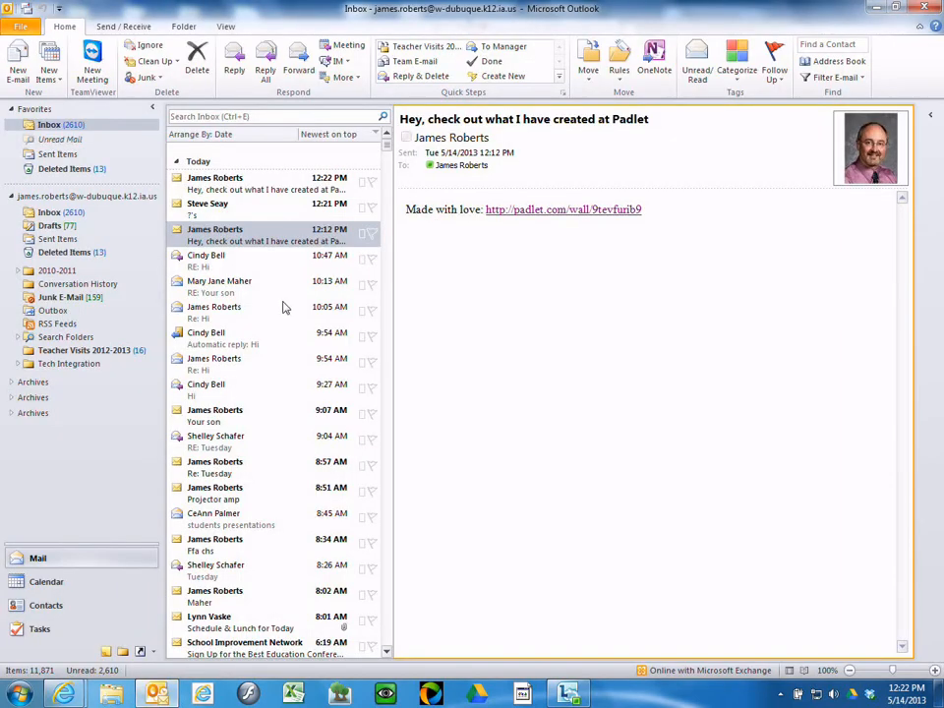
{"action": "left_click", "coordinate": [239, 187]}
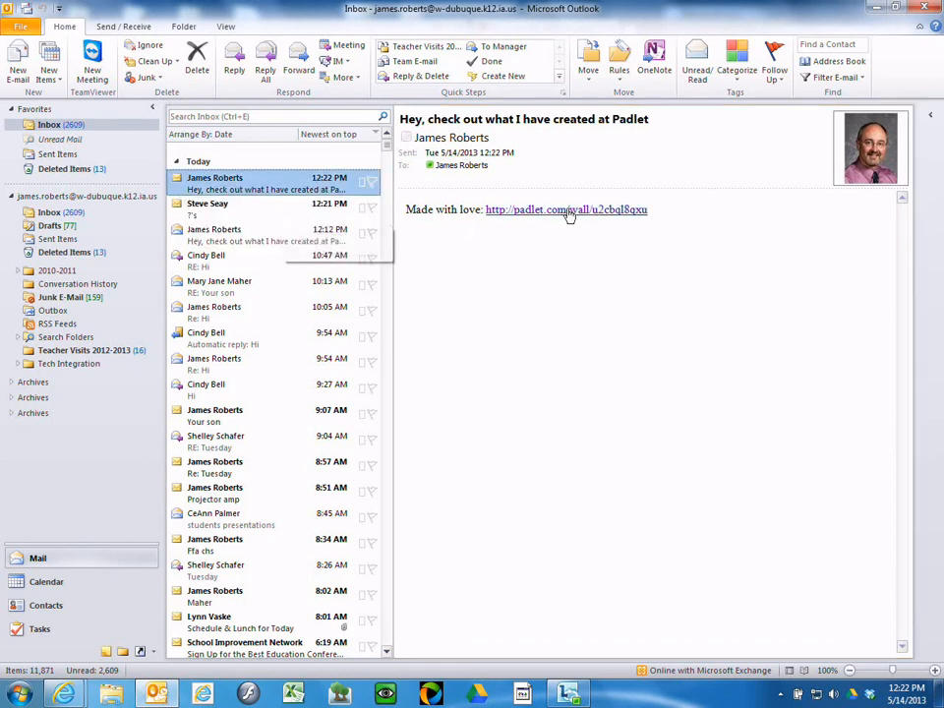
{"action": "left_click", "coordinate": [568, 214]}
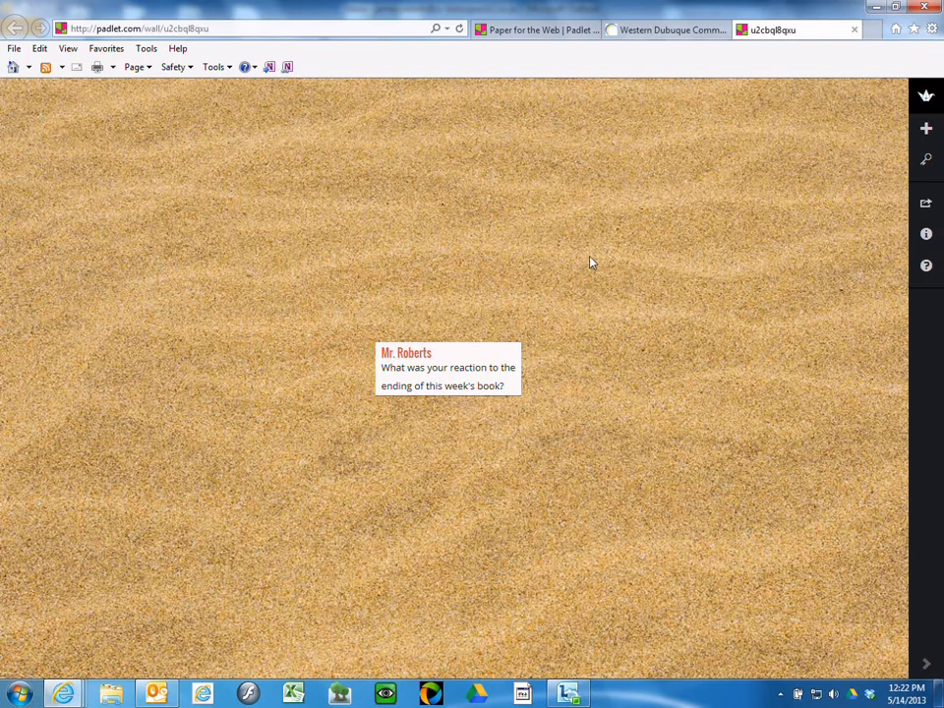
Step: Add a post titled with the student's name and body 'I was amazed!!!' beside the question
{"action": "double_click", "coordinate": [607, 325]}
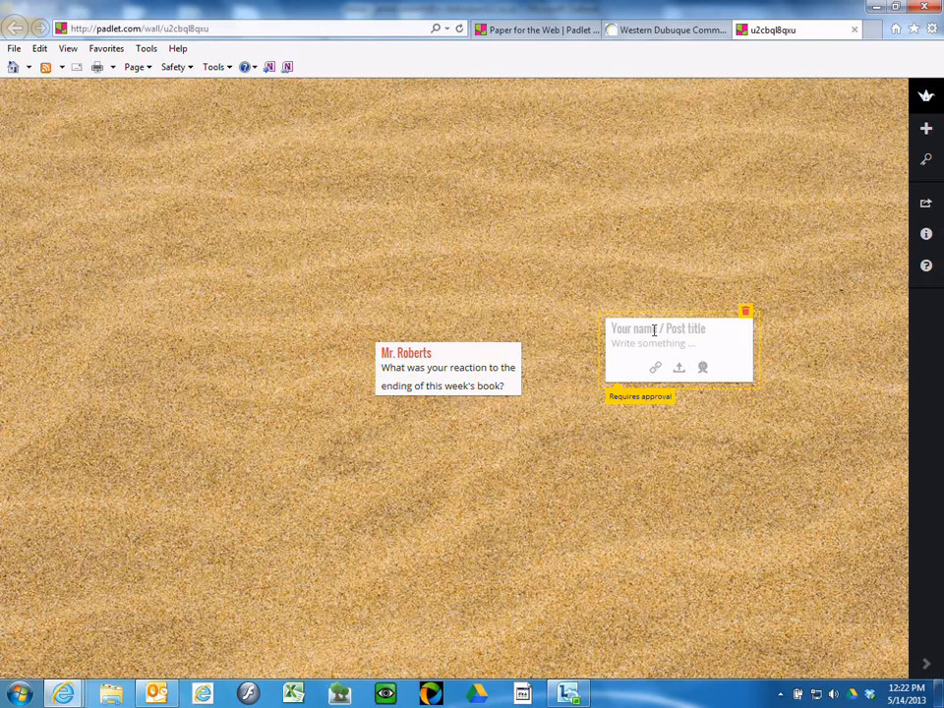
{"action": "left_click", "coordinate": [654, 330]}
{"action": "type", "text": "Tim S."}
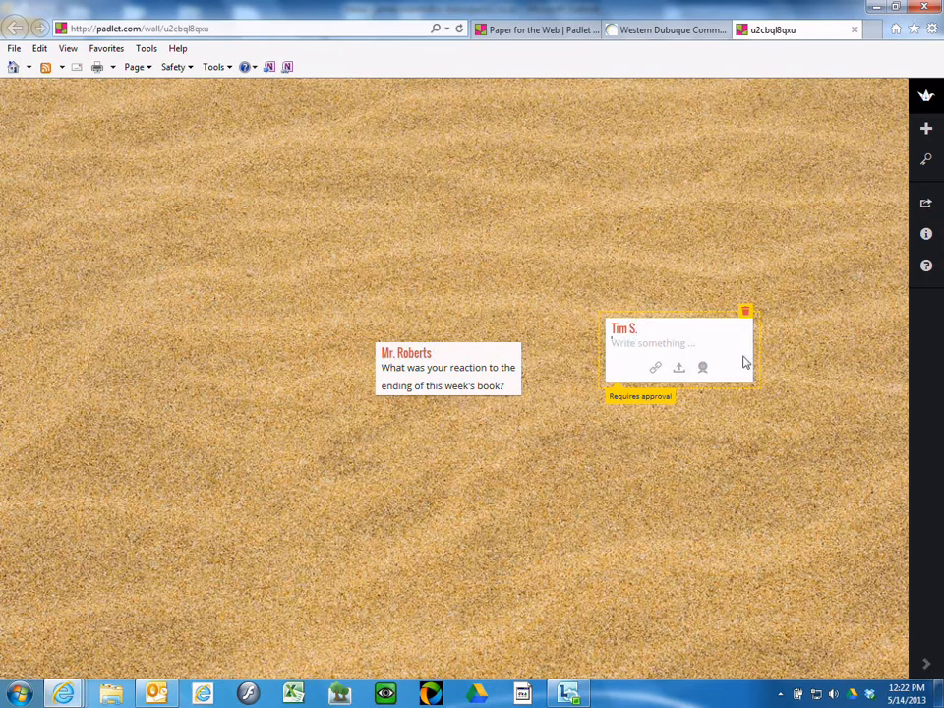
{"action": "key", "text": "Tab"}
{"action": "type", "text": "I was amazed!!!"}
{"action": "left_click", "coordinate": [698, 416]}
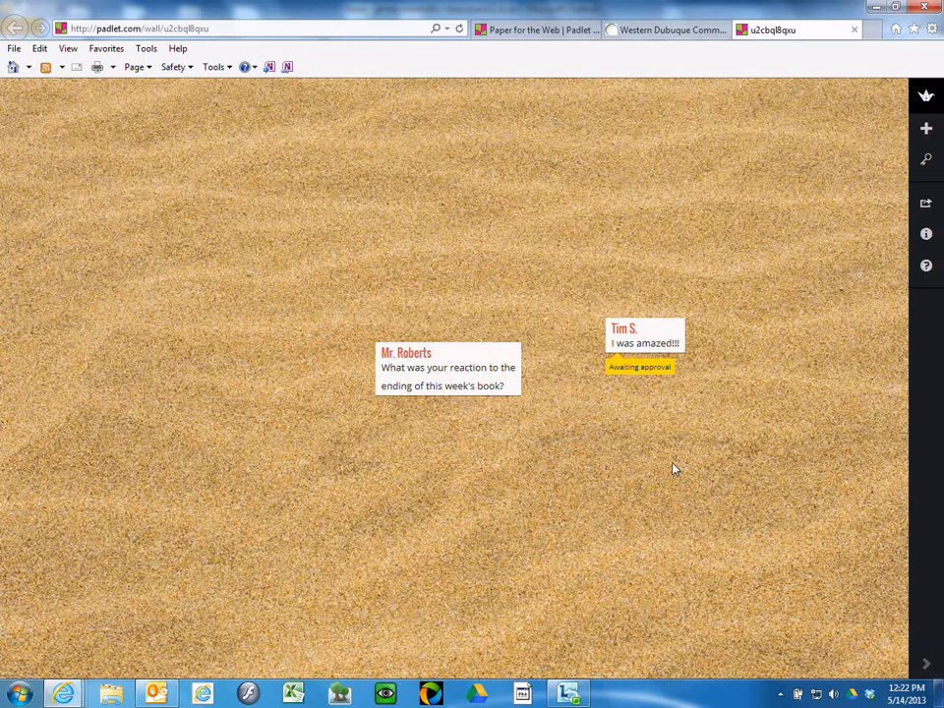
Step: View the teacher's question post in full, then close it
{"action": "mouse_move", "coordinate": [666, 363]}
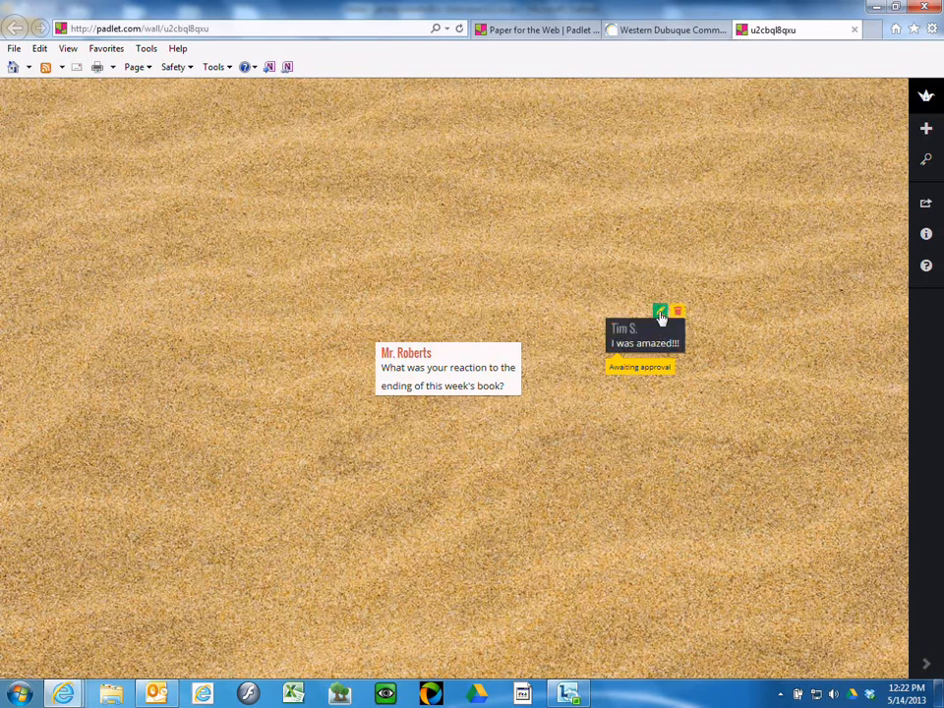
{"action": "left_click", "coordinate": [476, 364]}
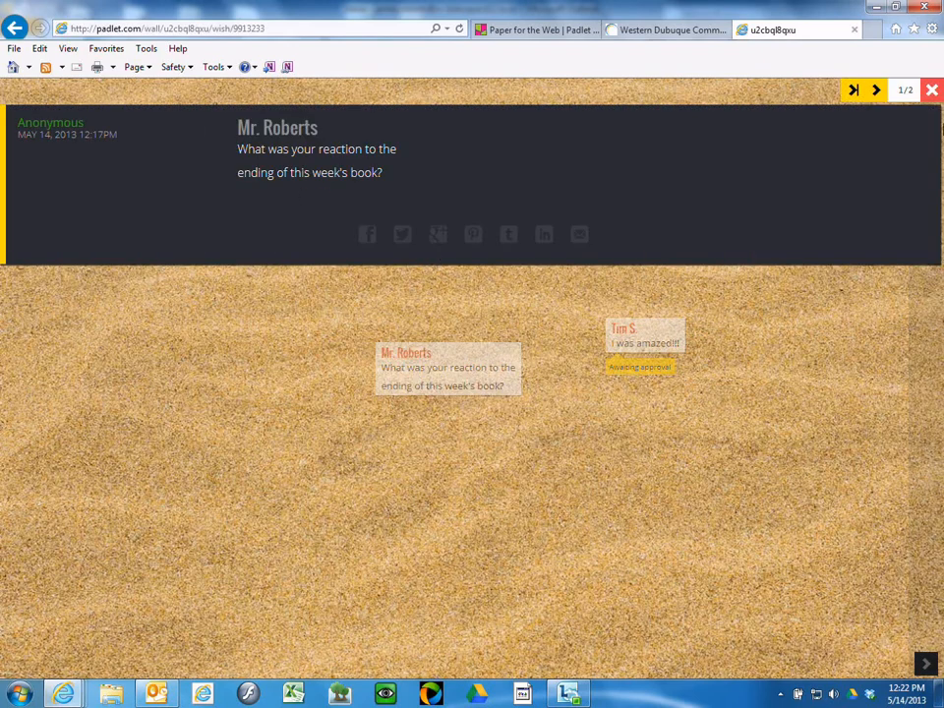
{"action": "left_click", "coordinate": [932, 89]}
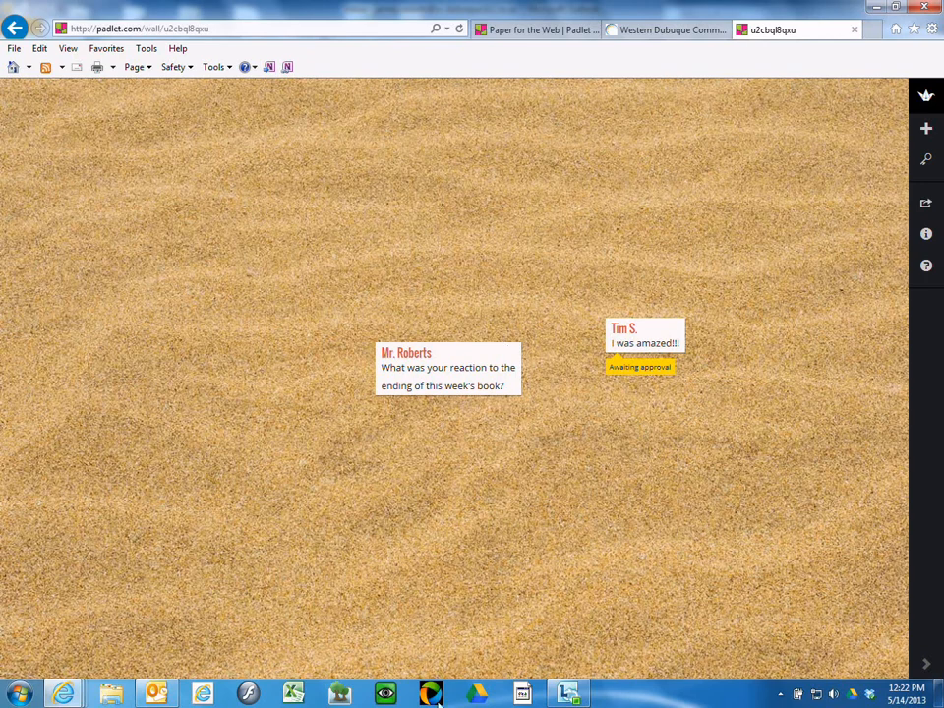
{"action": "mouse_move", "coordinate": [66, 697]}
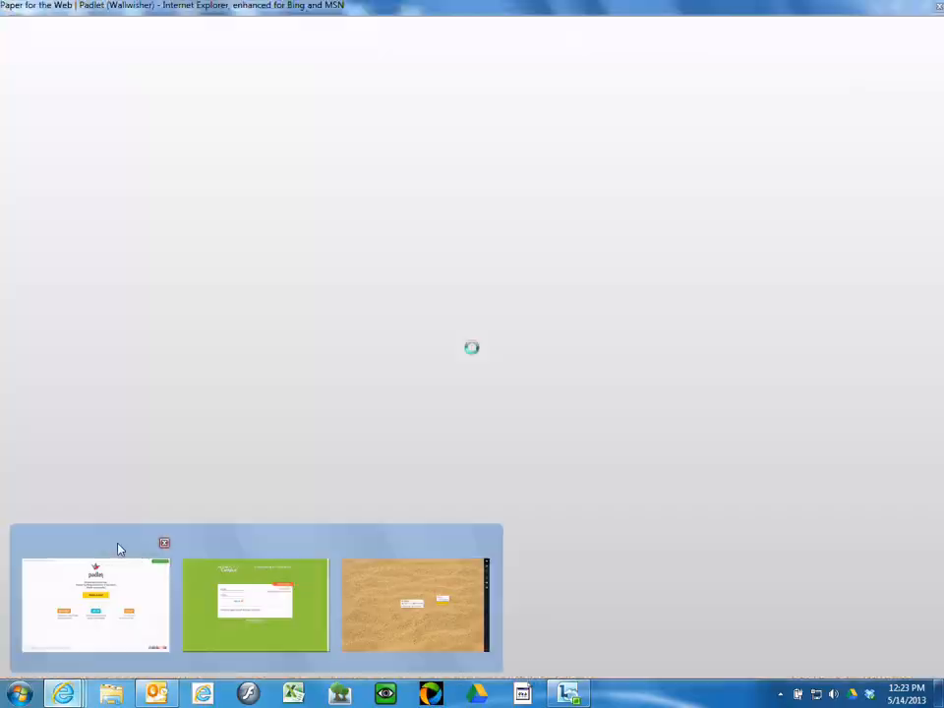
Step: Sign into padlet.com with the teacher's account email and password
{"action": "left_click", "coordinate": [118, 549]}
{"action": "left_click", "coordinate": [871, 101]}
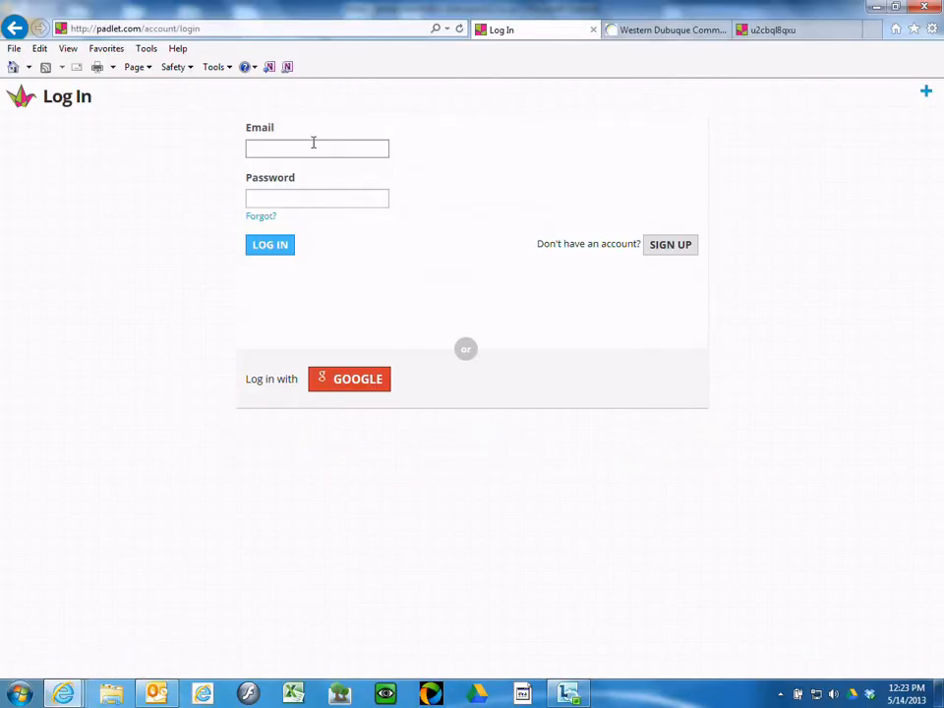
{"action": "left_click", "coordinate": [314, 142]}
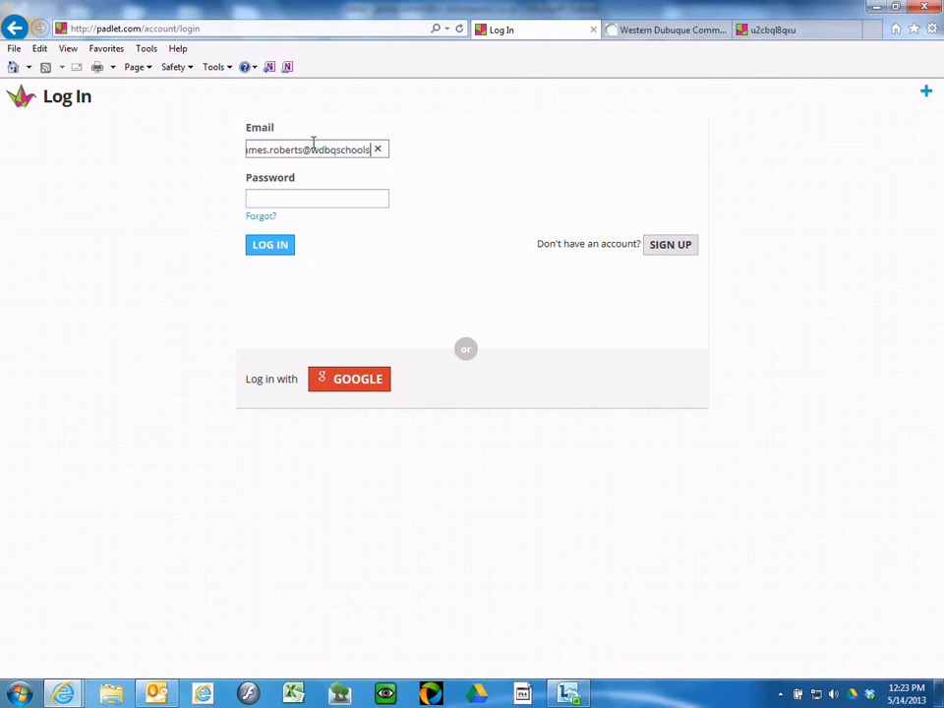
{"action": "left_click", "coordinate": [282, 199]}
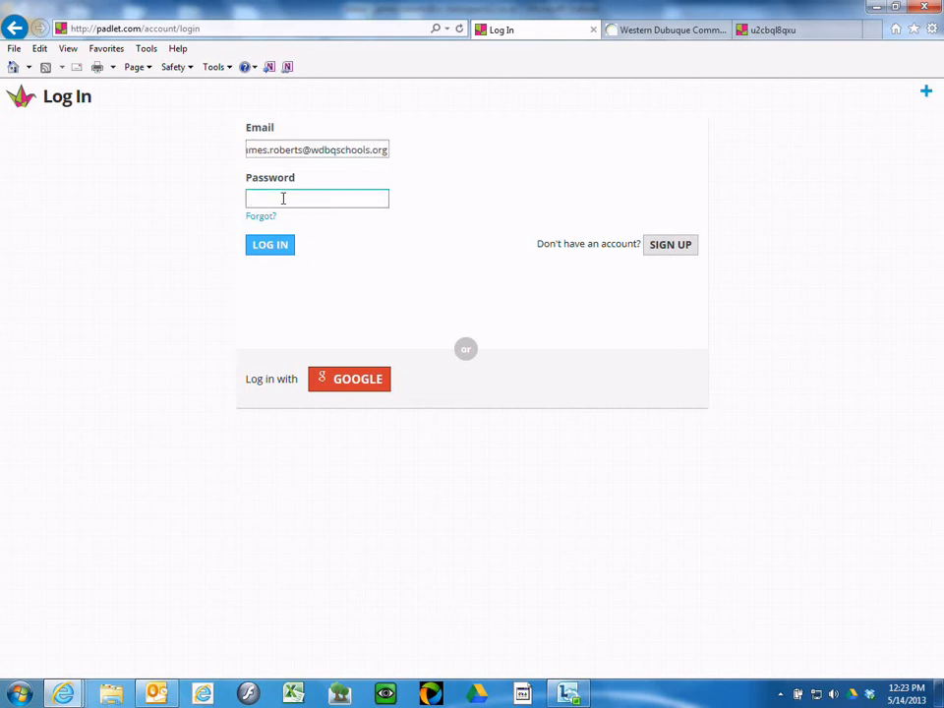
{"action": "type", "text": "•••••"}
{"action": "left_click", "coordinate": [284, 244]}
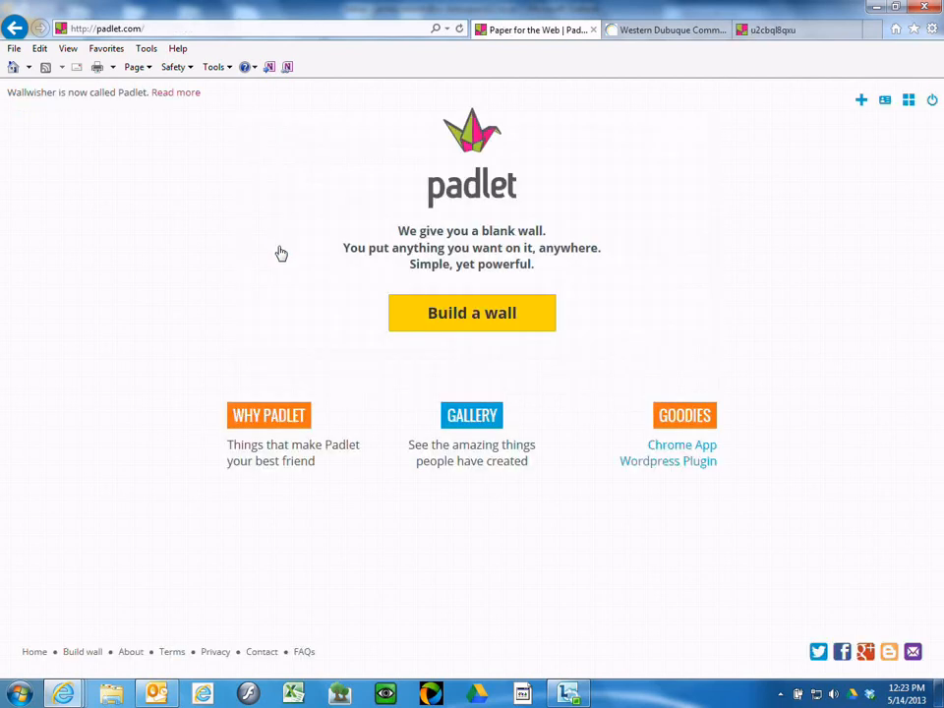
{"action": "left_click", "coordinate": [910, 105]}
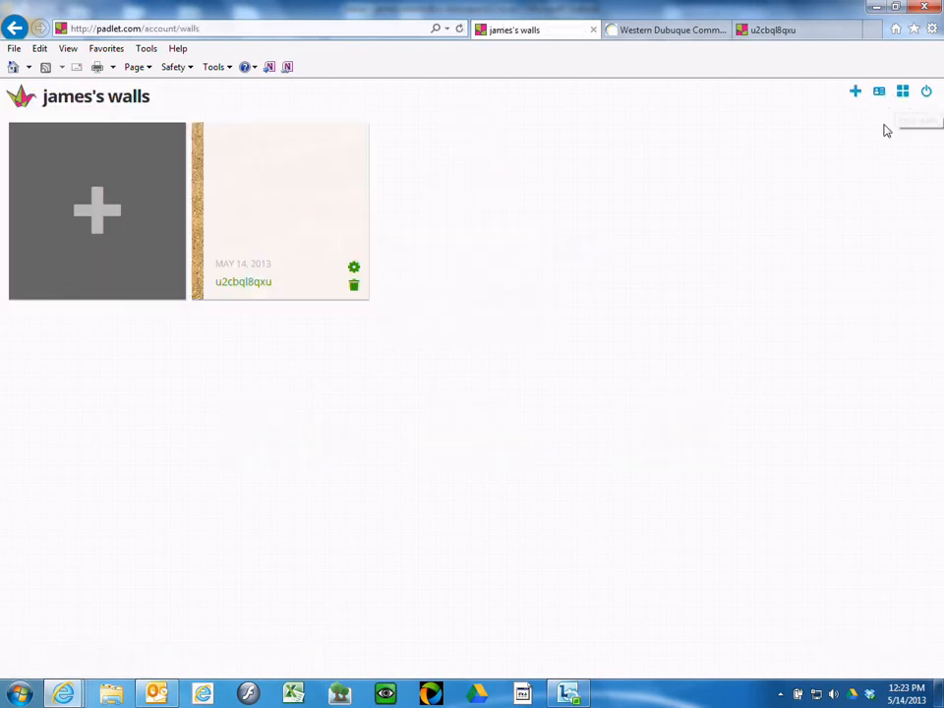
{"action": "left_click", "coordinate": [306, 232]}
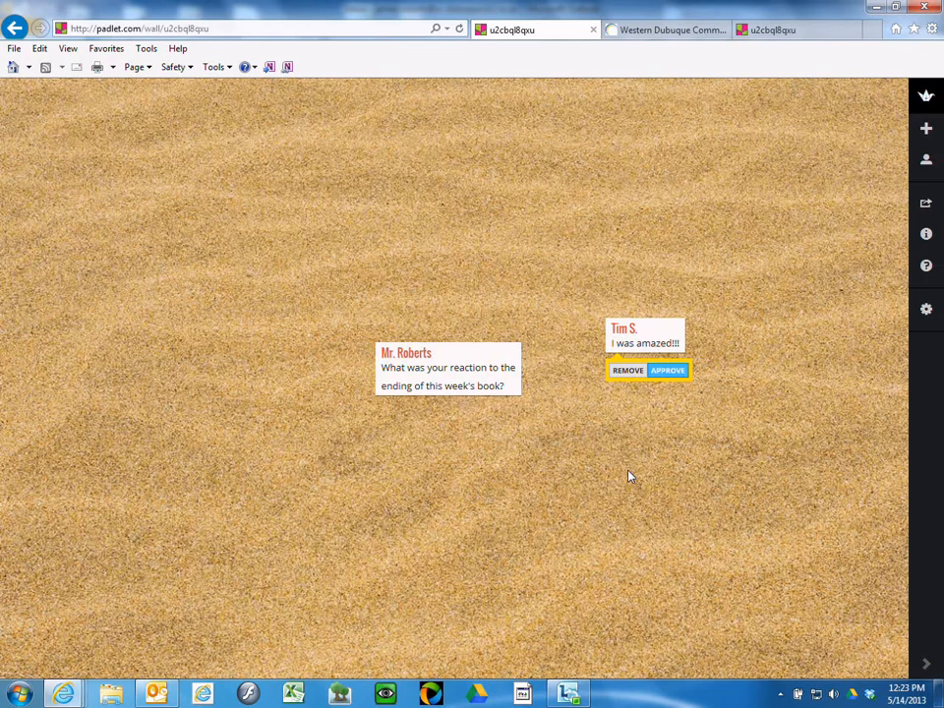
Step: Approve the 'I was amazed!!!' reply and drag it next to the question post
{"action": "left_click", "coordinate": [668, 372]}
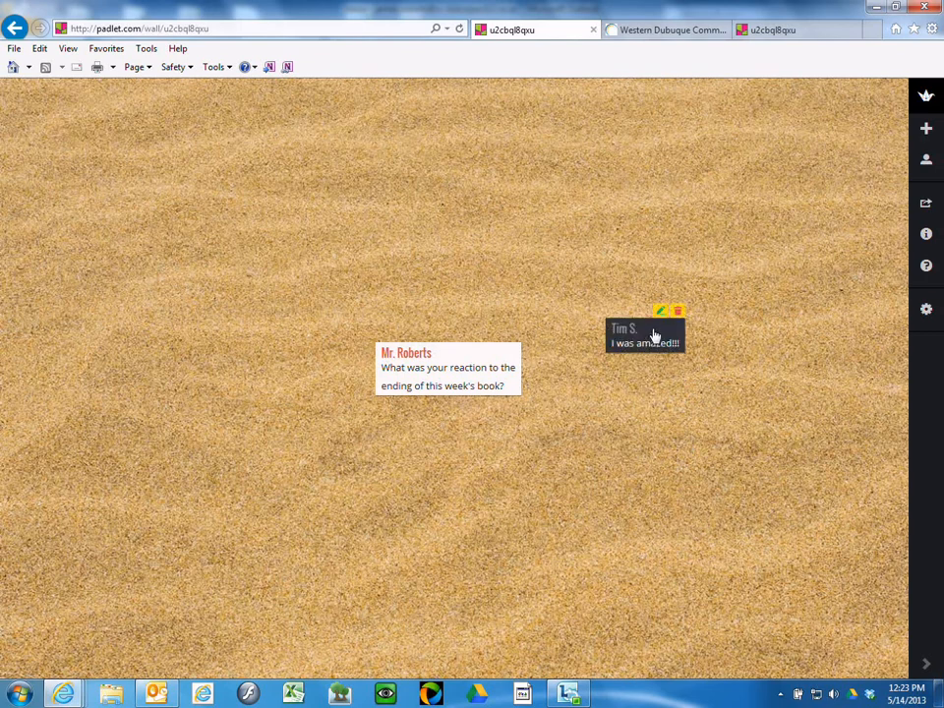
{"action": "left_click_drag", "start_coordinate": [653, 333], "coordinate": [572, 318]}
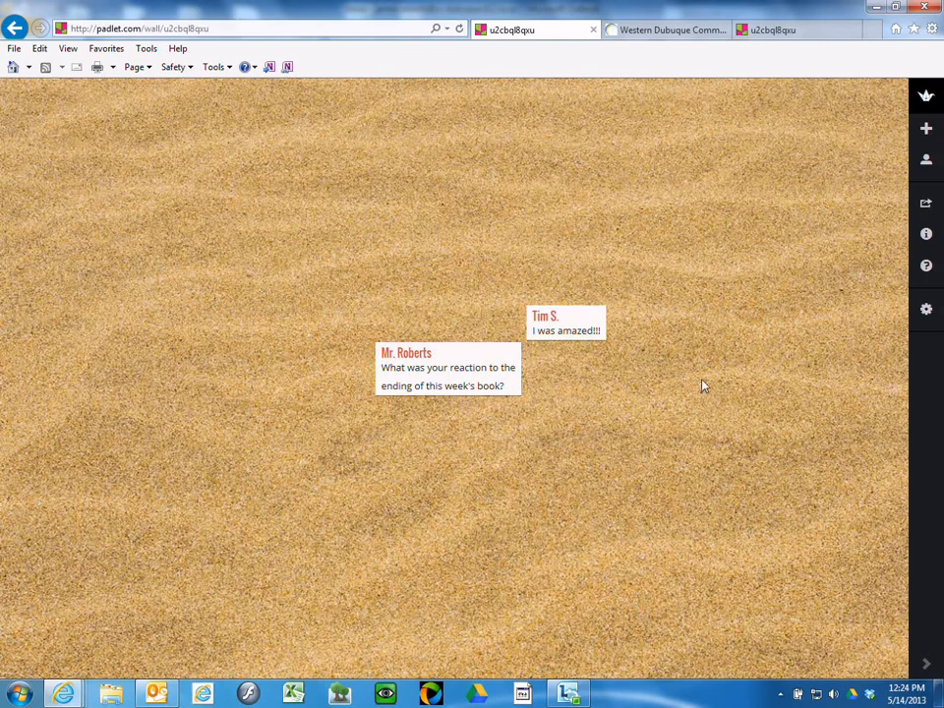
Step: Go to the padlet.com home page and open the Gallery of example walls
{"action": "left_click", "coordinate": [925, 96]}
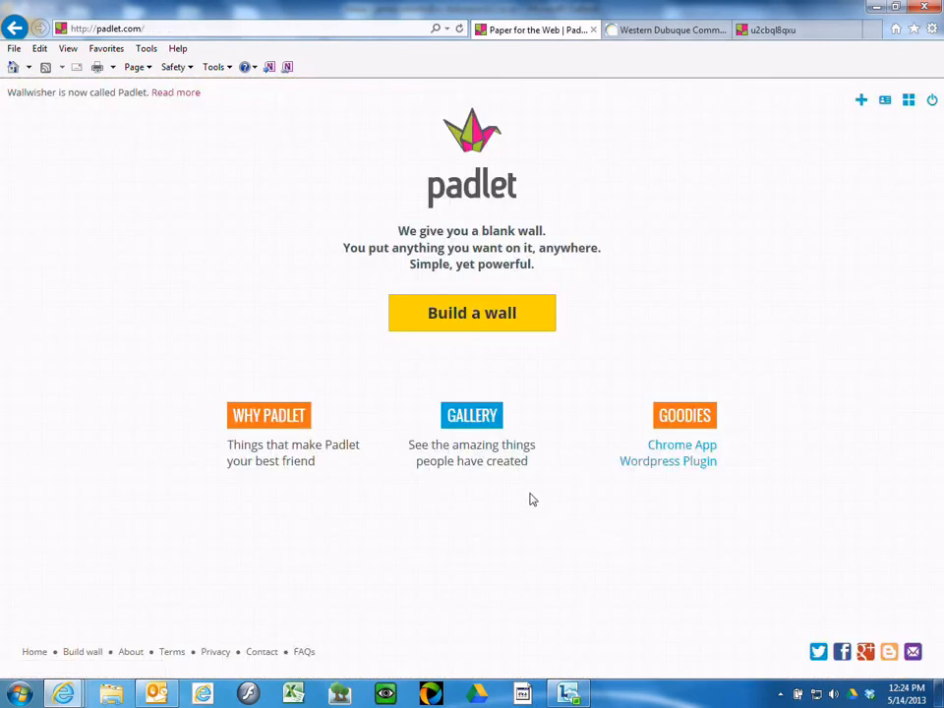
{"action": "left_click", "coordinate": [475, 421]}
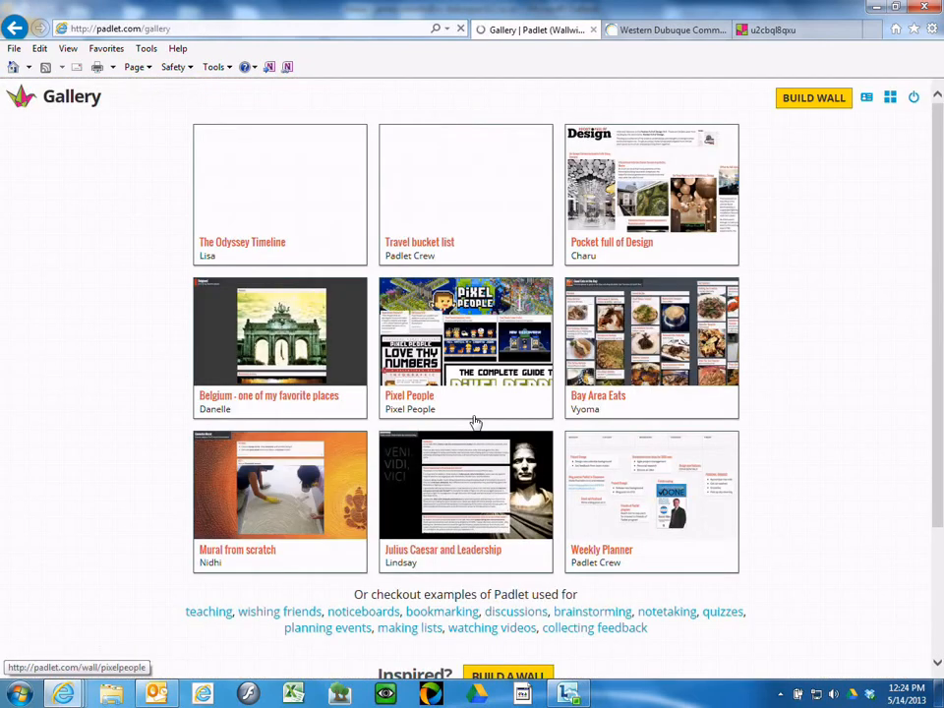